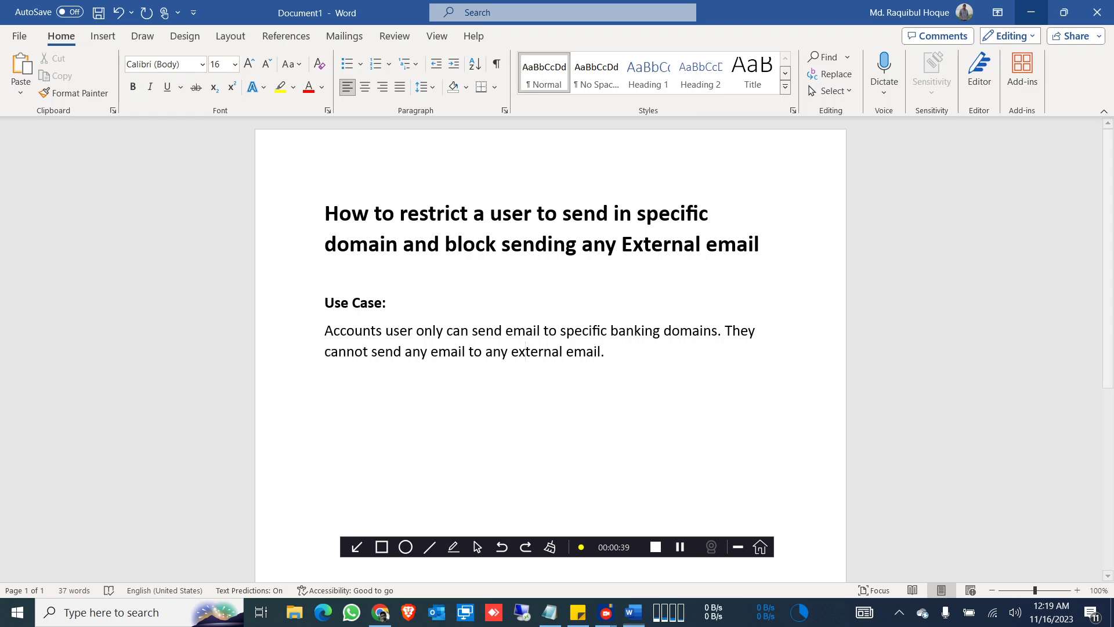
Minimize the Word document with the use-case notes to bring back the admin center
left_click(1030, 12)
Launch Exchange from the Admin centers list of the Microsoft 365 admin center
left_click(380, 612)
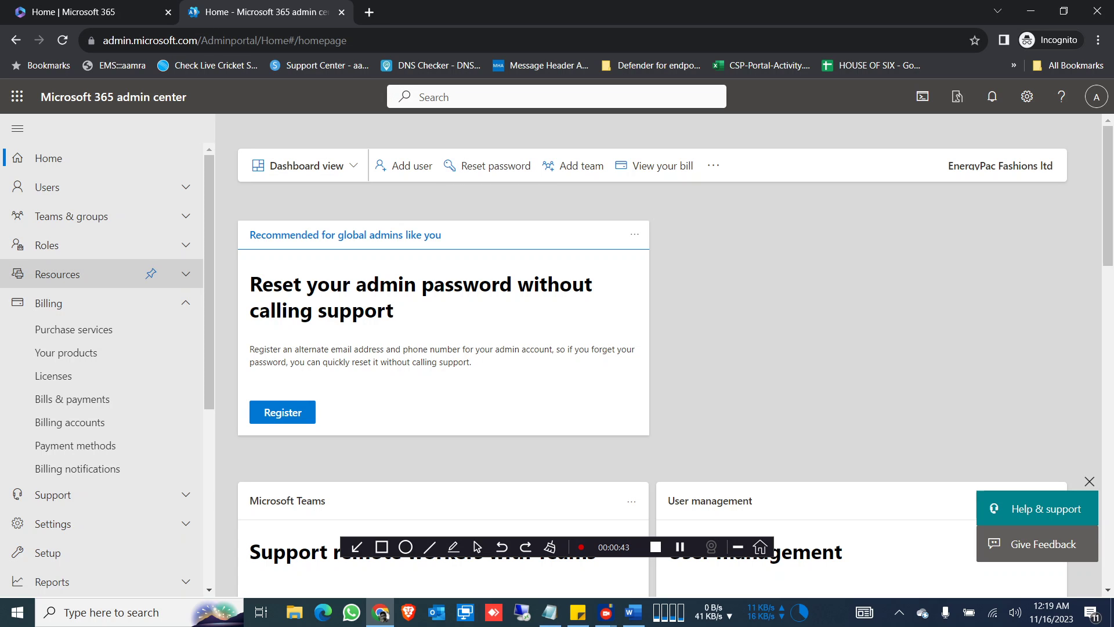
scroll(101, 353, "down", 5)
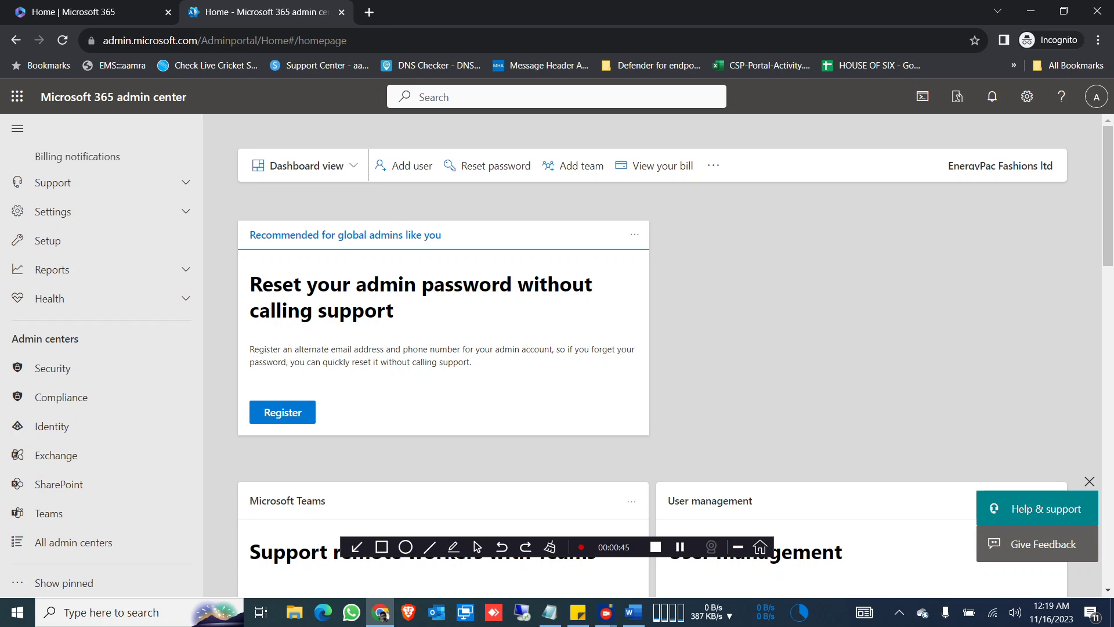
left_click(87, 455)
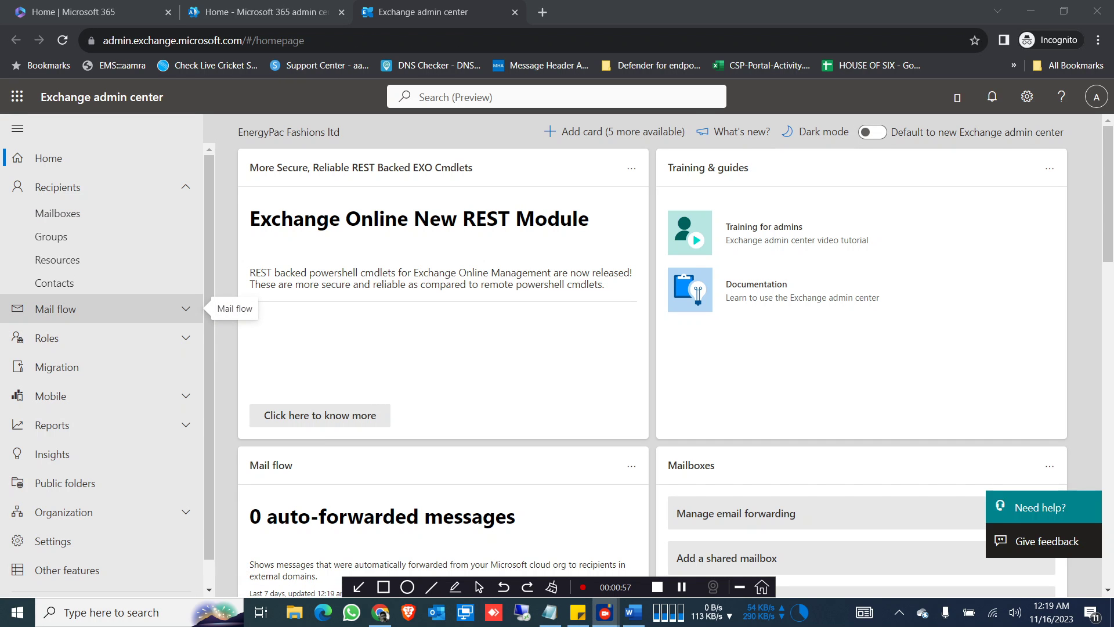
Go to Mail flow > Rules and start creating a new transport rule
left_click(55, 309)
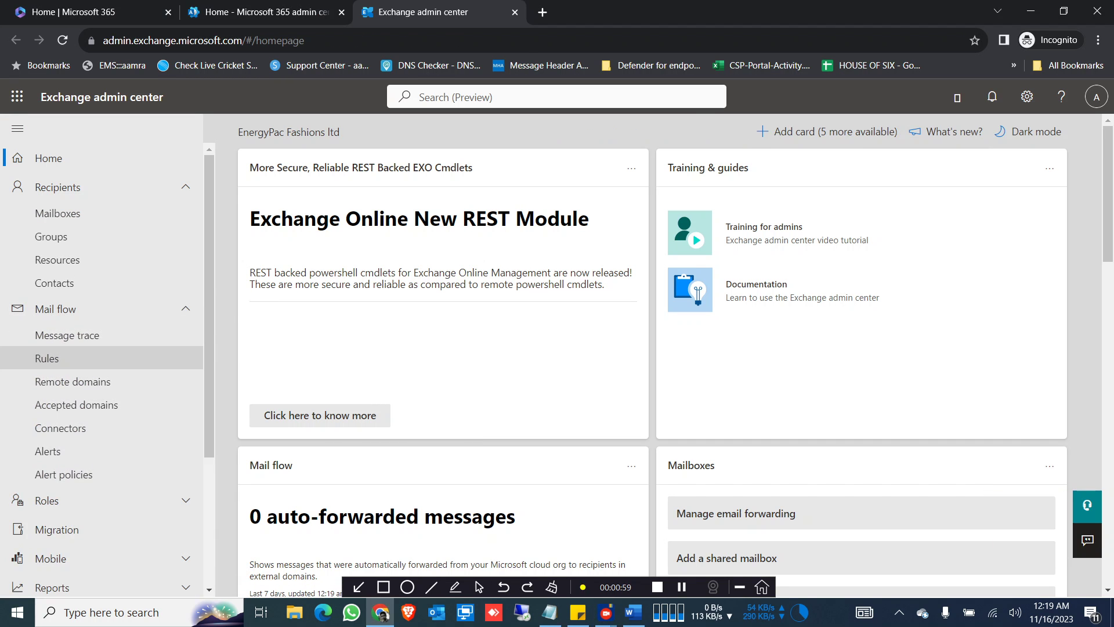
left_click(46, 358)
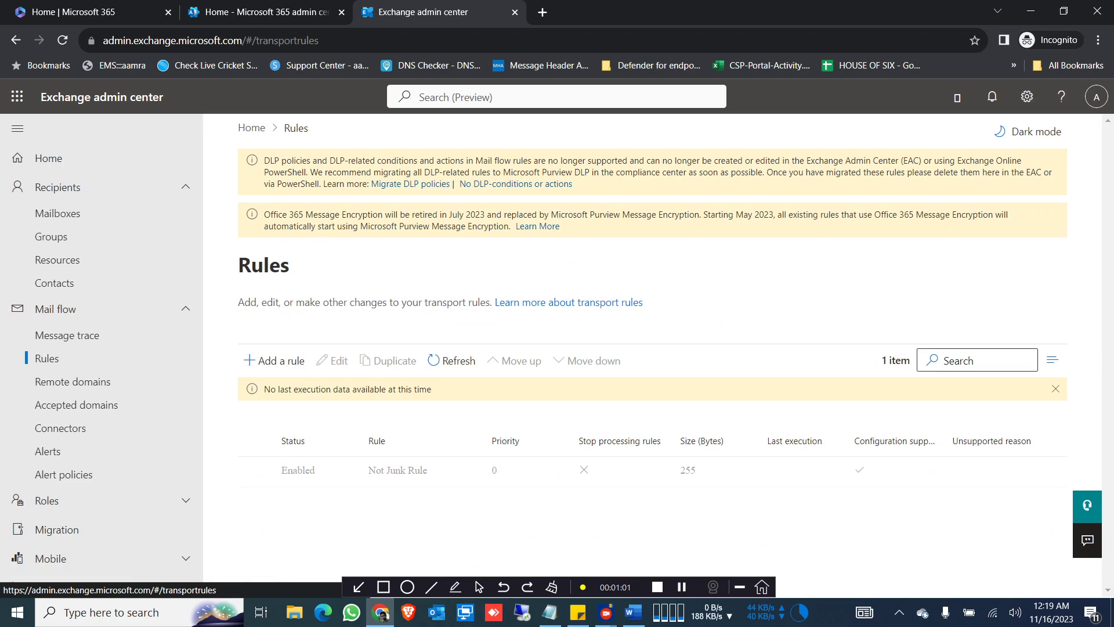
left_click(274, 360)
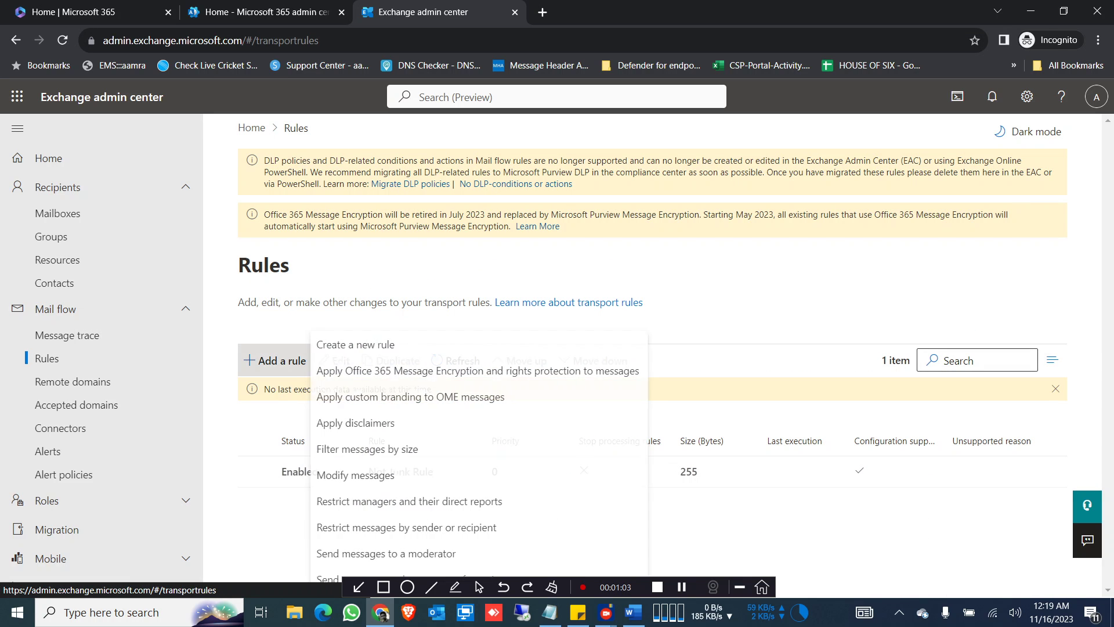
left_click(356, 344)
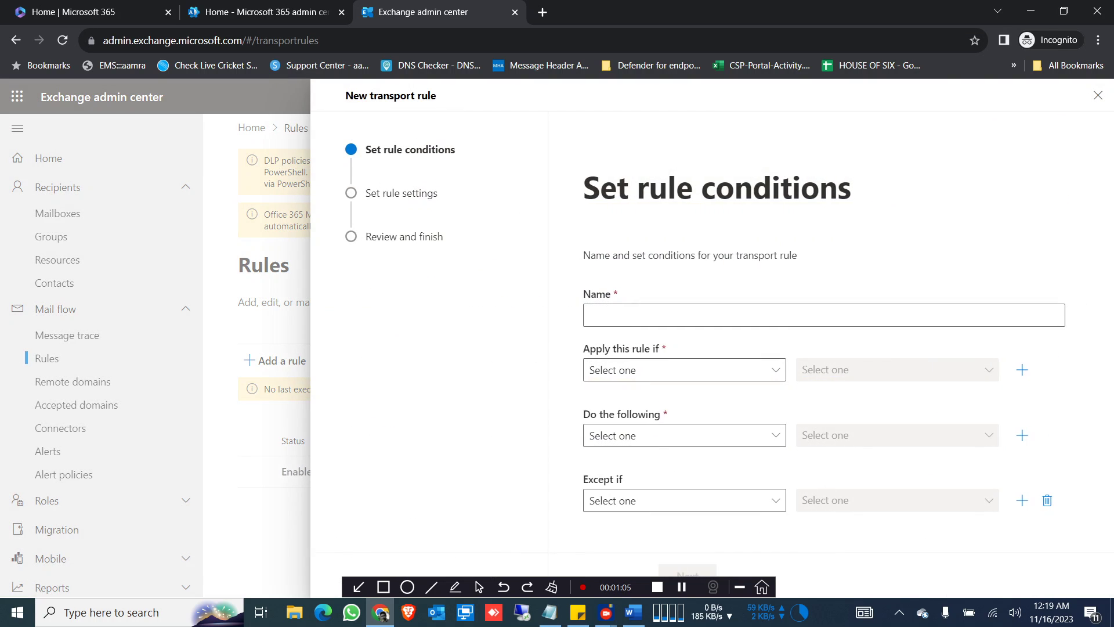
Name the rule 'Restrict Accounts' and base its first condition on The recipient
type("Restrict")
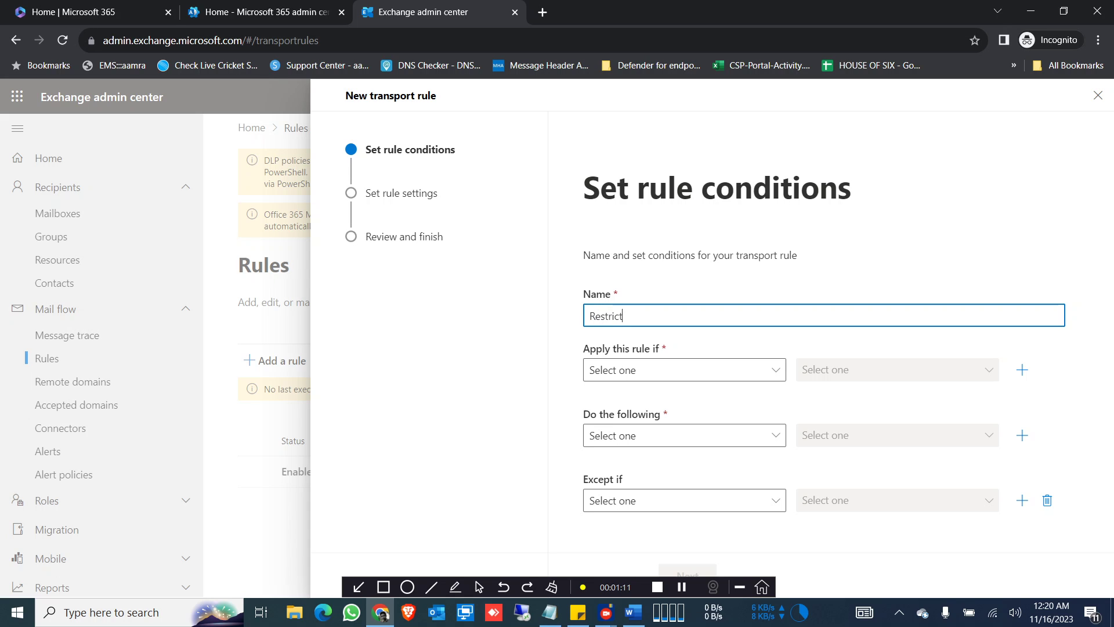
type(" Accounts")
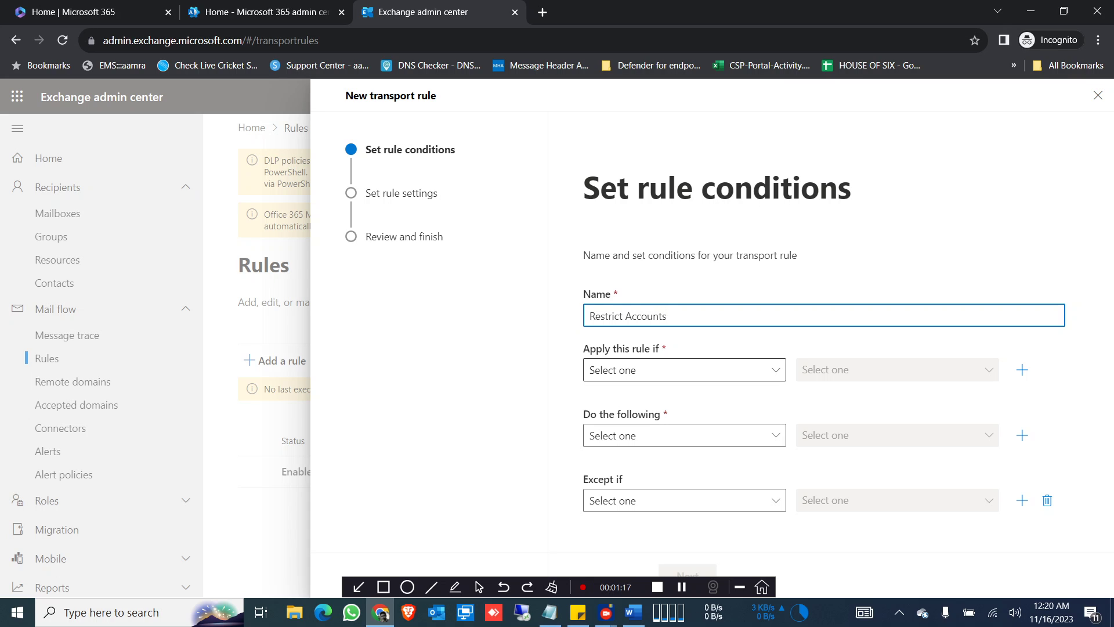
key("Tab")
key("Return")
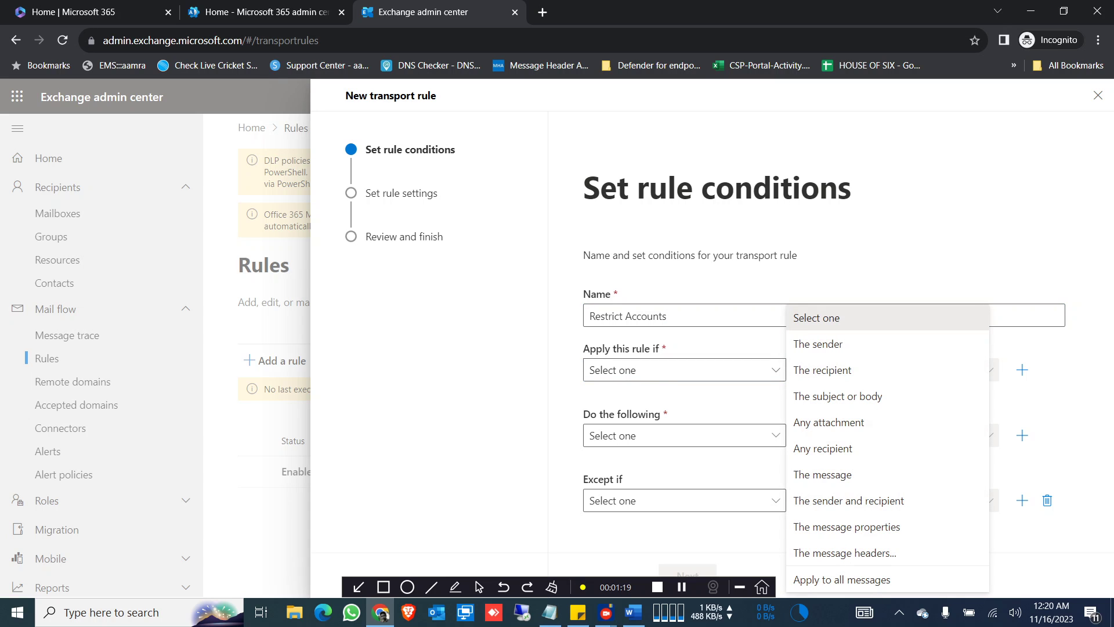
key("Down")
key("Down")
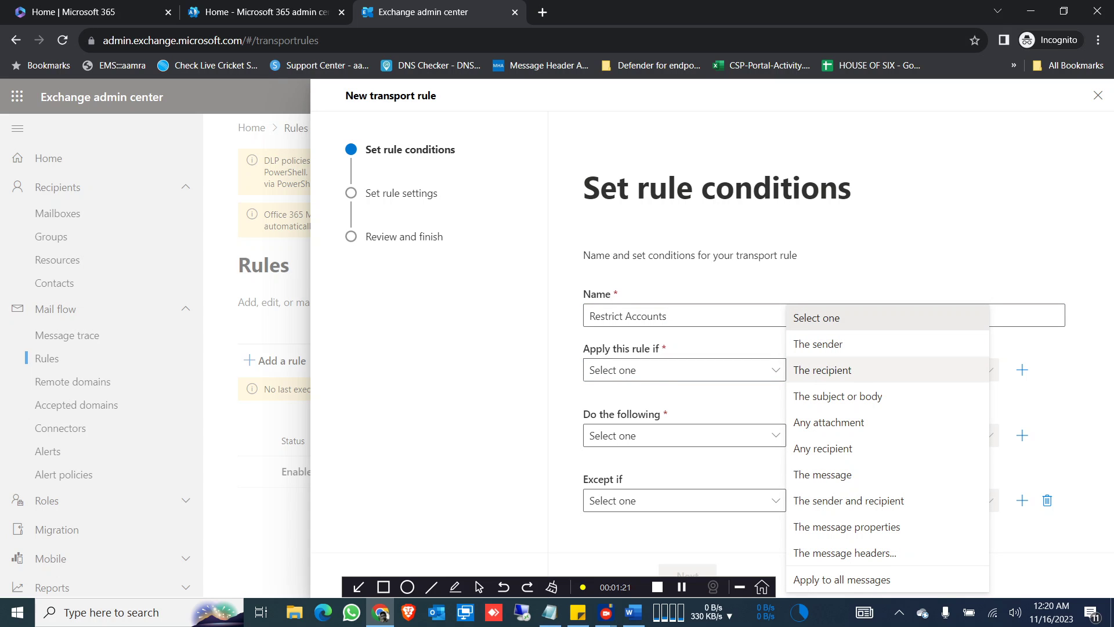
key("Return")
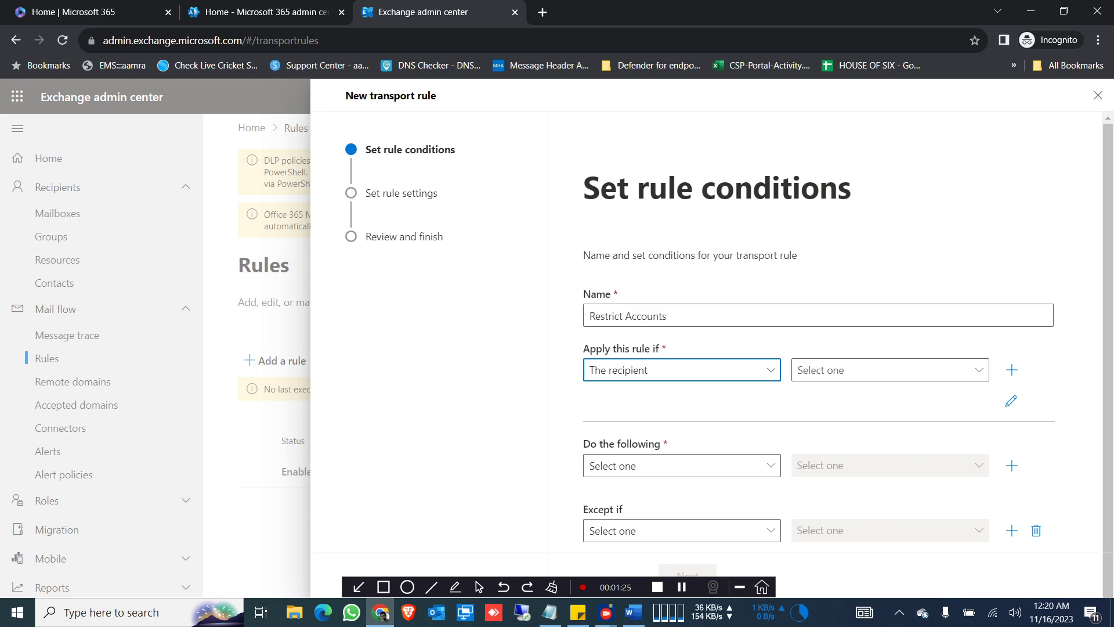
Set the recipient condition to 'is external/internal' with location Outside the organization, and save it
left_click(889, 370)
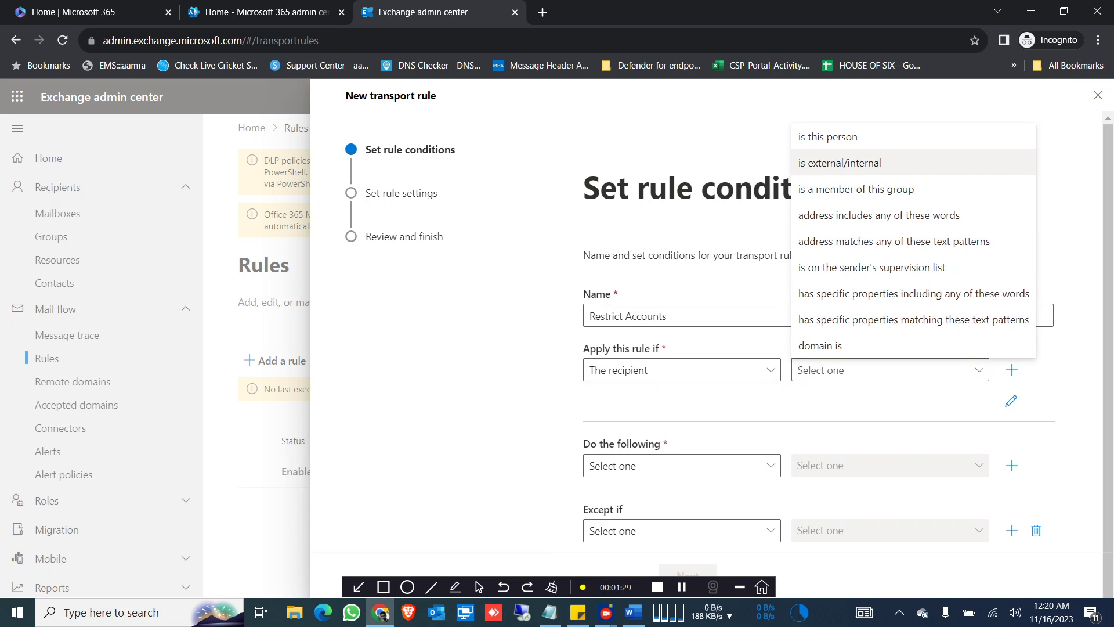
left_click(839, 162)
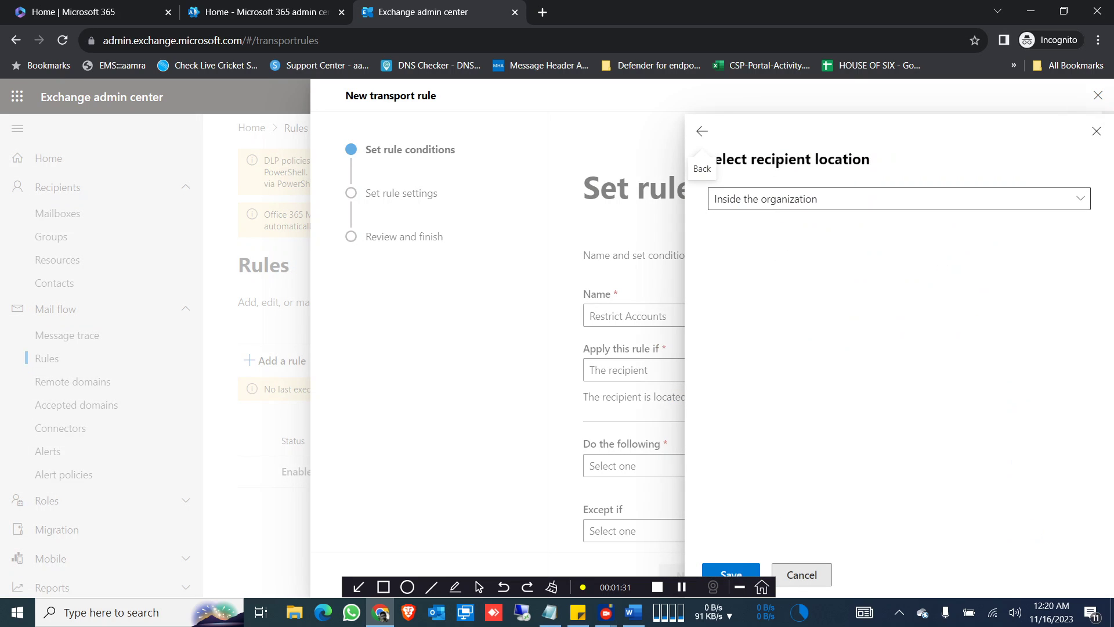
key("Return")
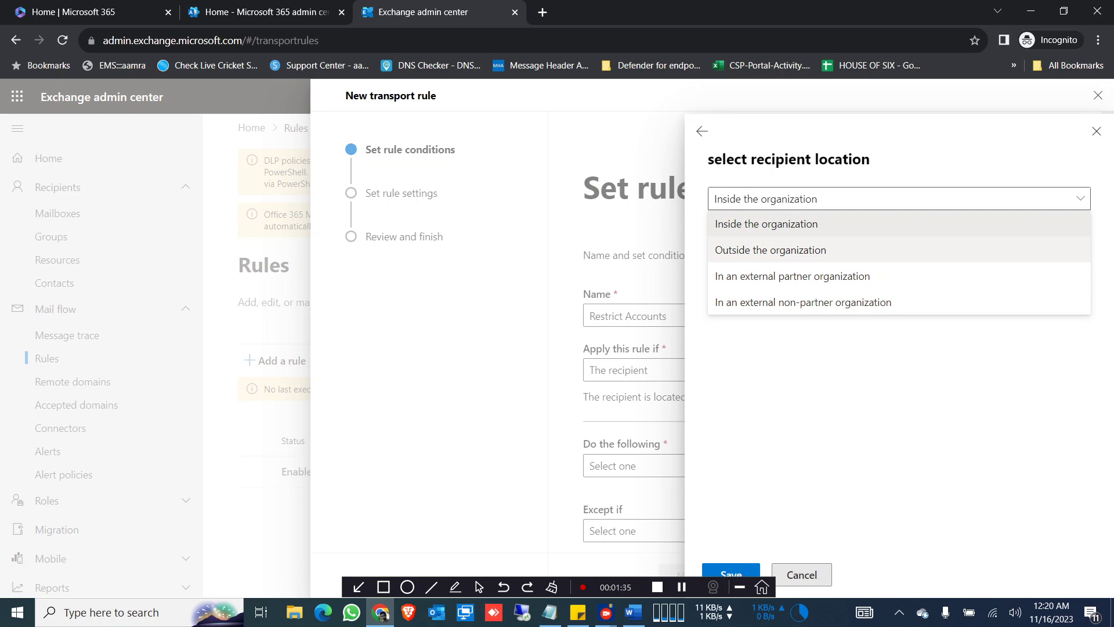
key("Return")
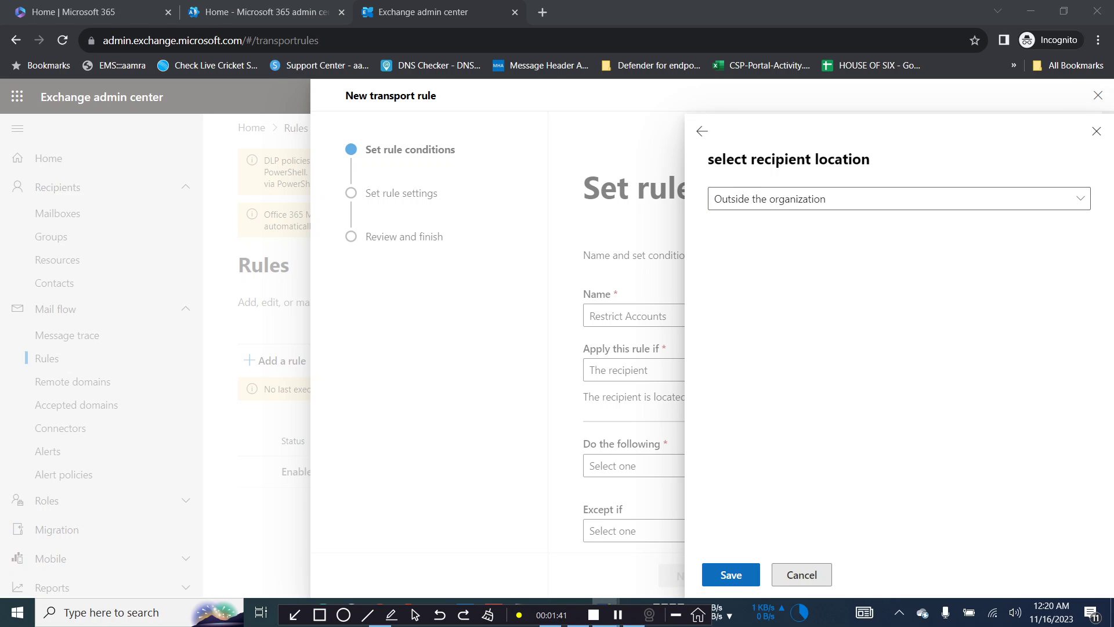
left_click(731, 574)
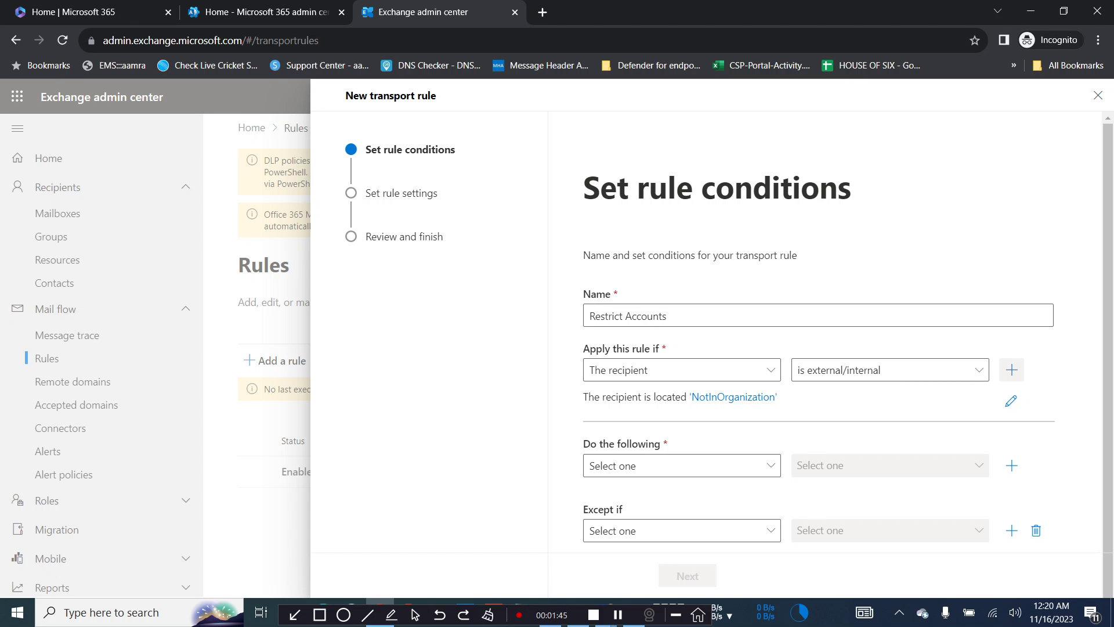
Add an And condition on The sender set to 'is this person'
left_click(1011, 369)
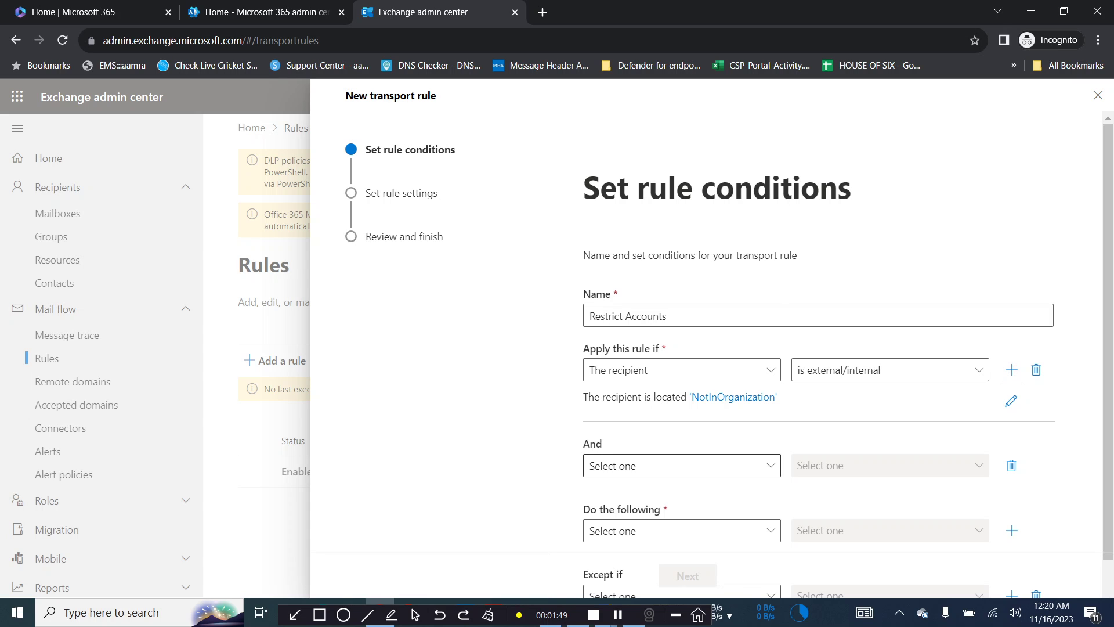
left_click(681, 465)
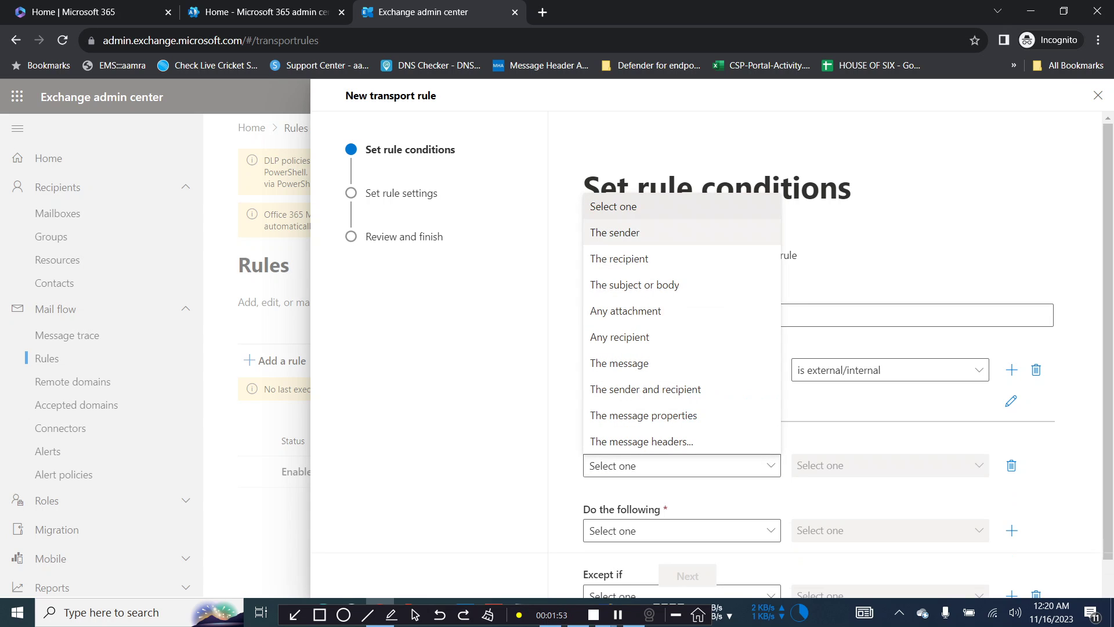
left_click(615, 232)
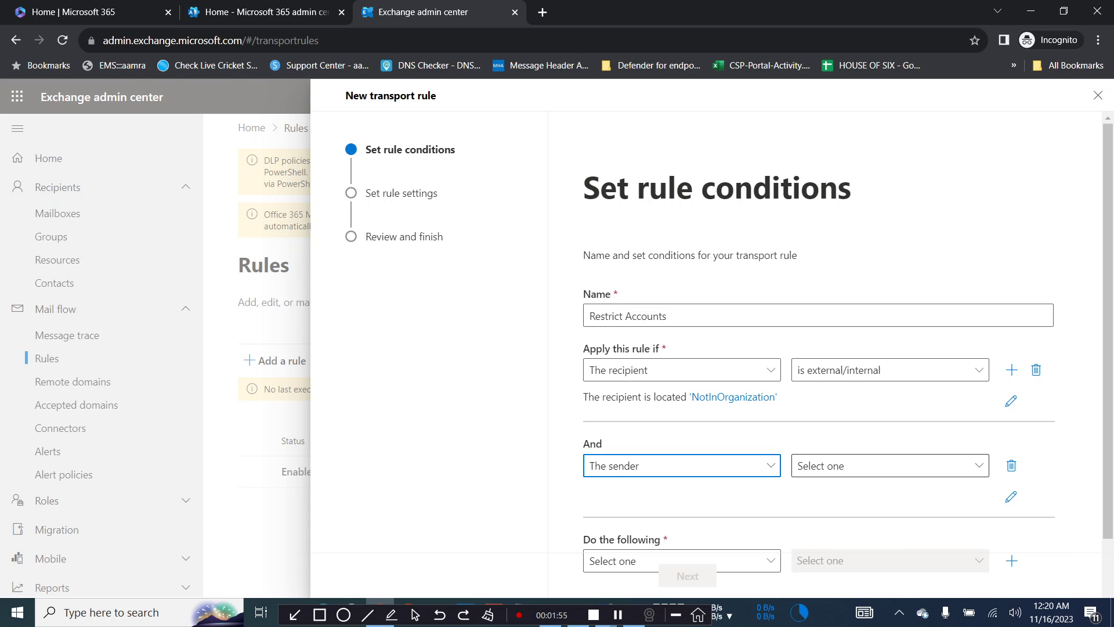
left_click(890, 466)
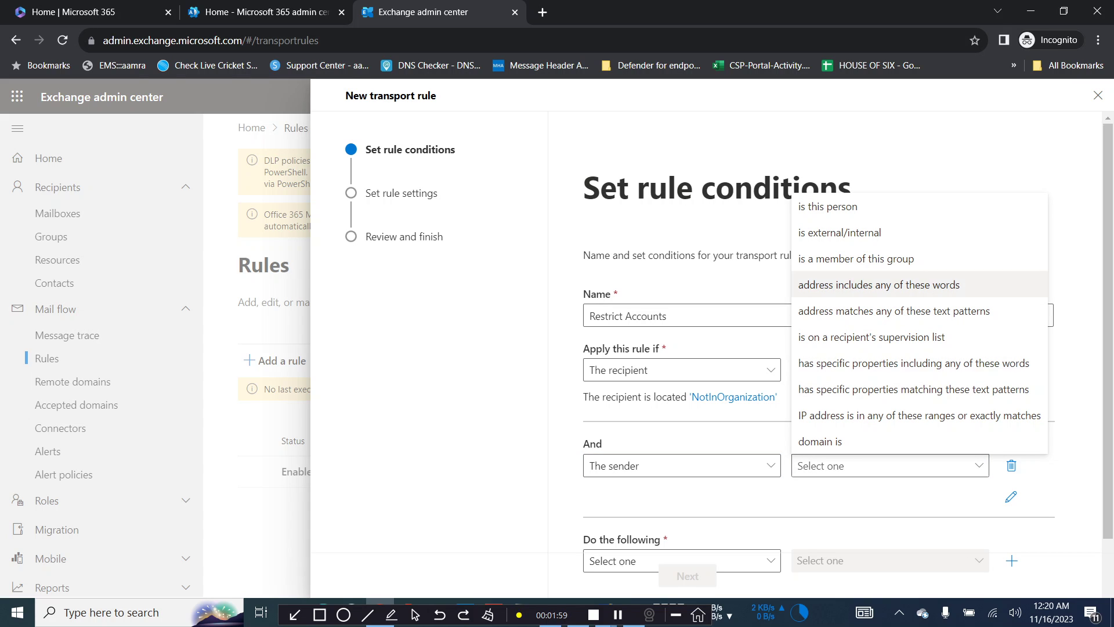
left_click(828, 206)
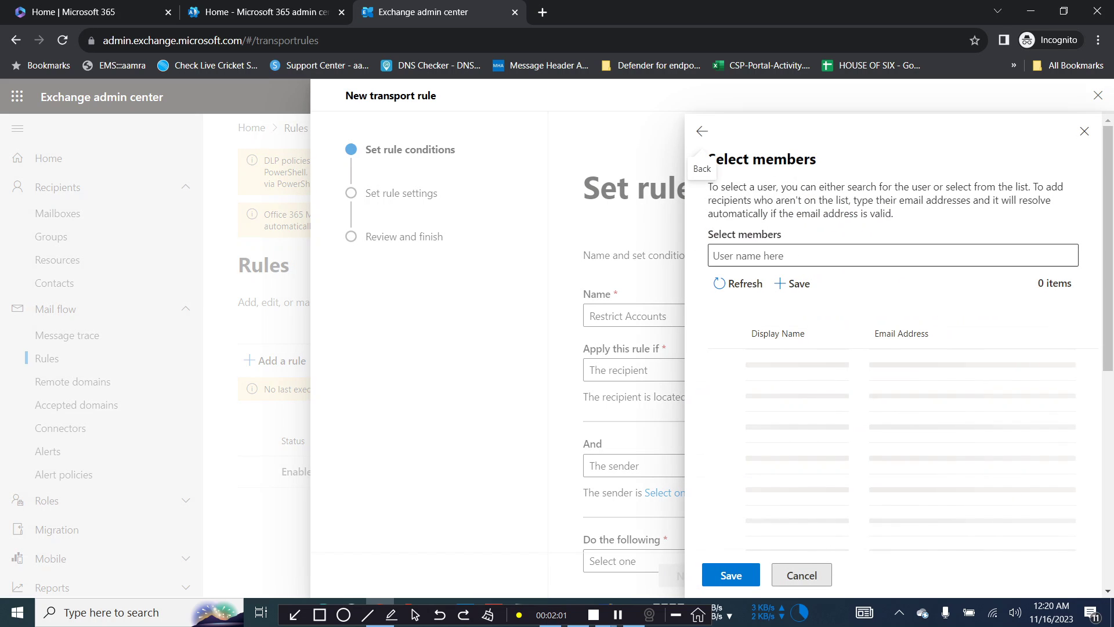
Search 'account' and pick both accounts mailboxes as the senders
left_click(812, 256)
type("account")
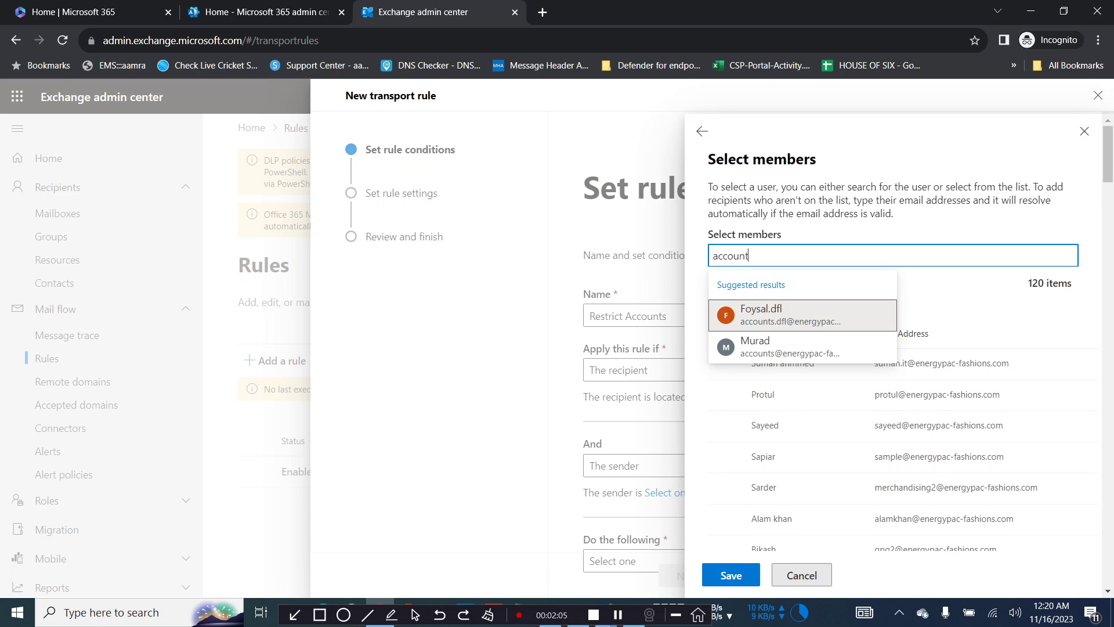
key("Return")
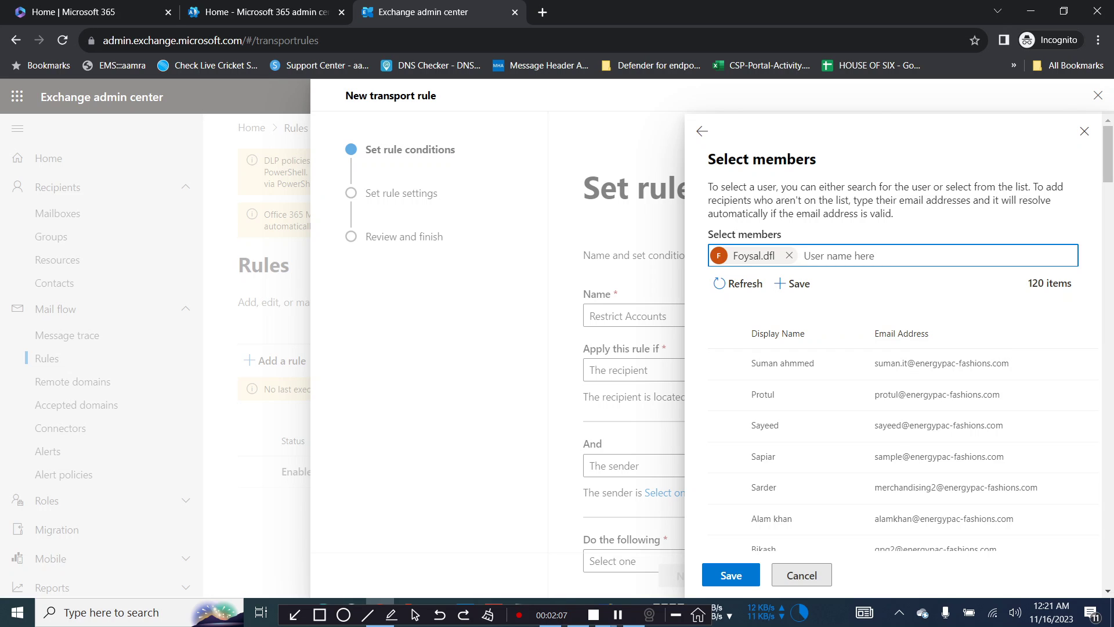
type("account")
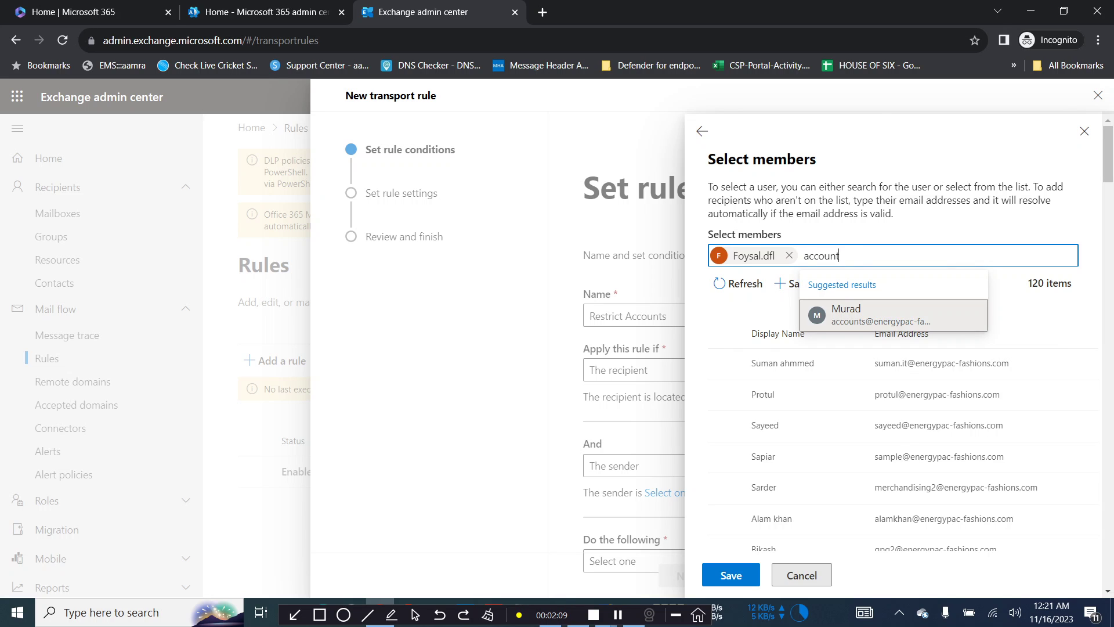
key("Return")
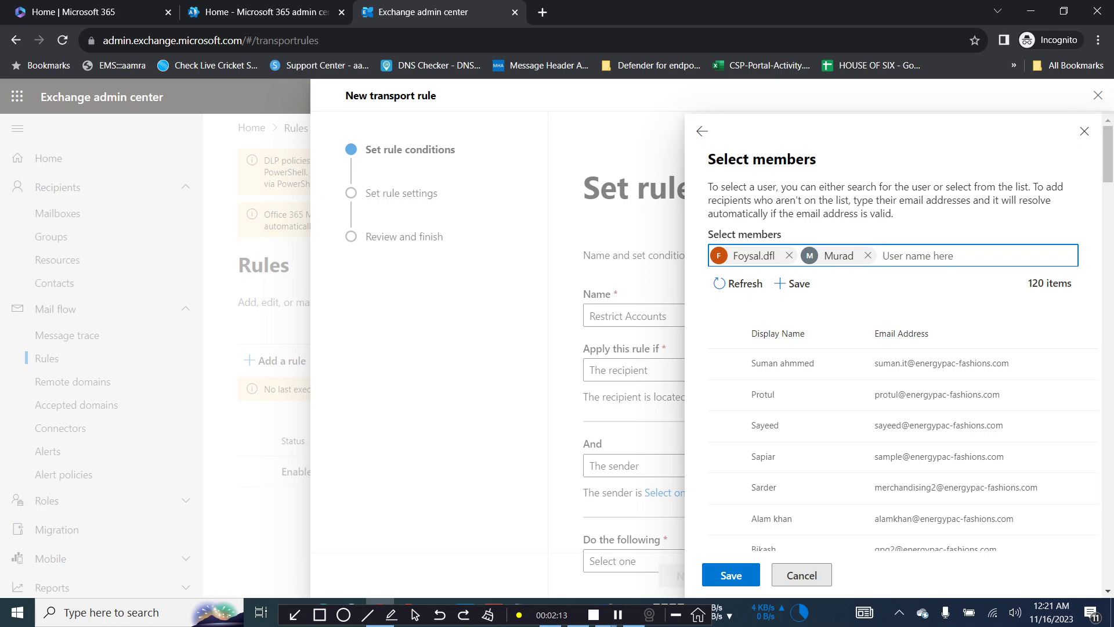
key("Return")
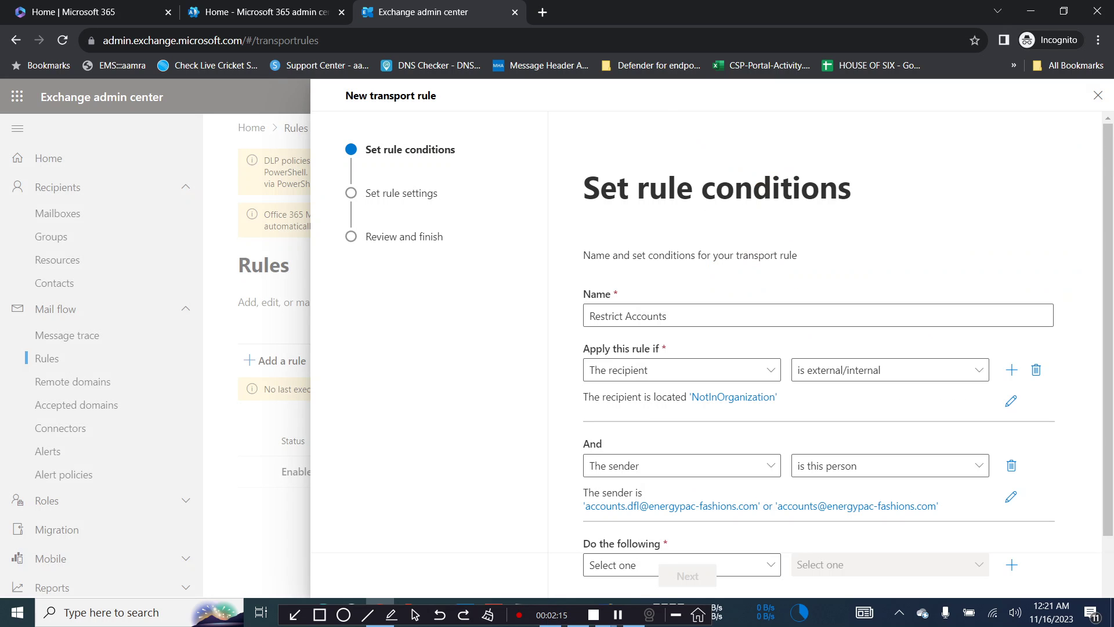
scroll(818, 348, "down", 1)
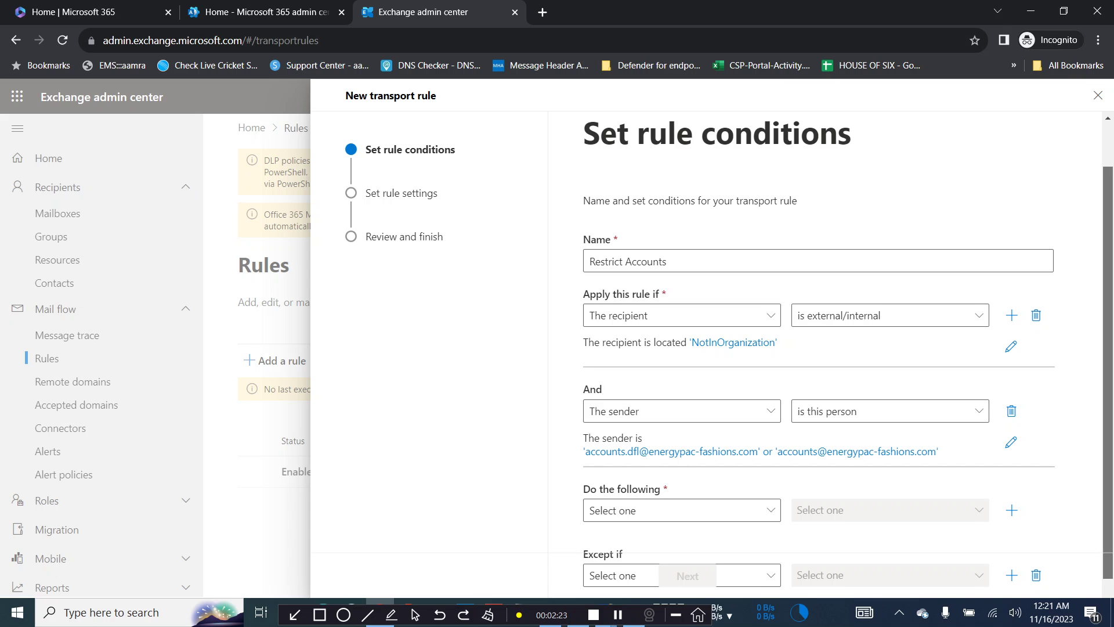
scroll(847, 354, "down", 1)
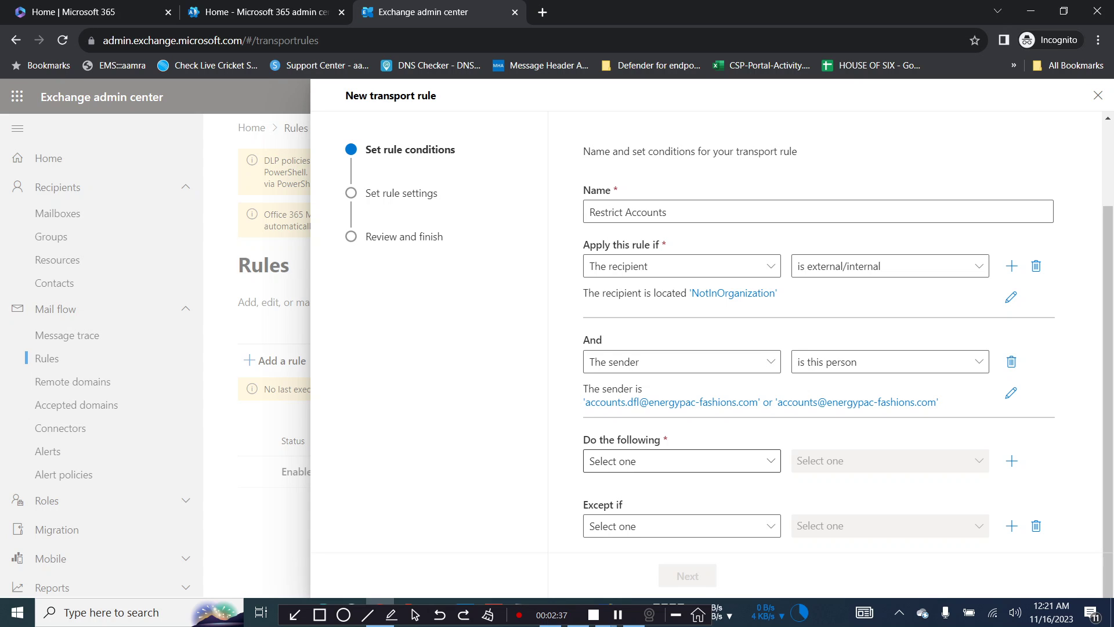
Set the action to Block the message > reject the message and include an explanation
left_click(682, 461)
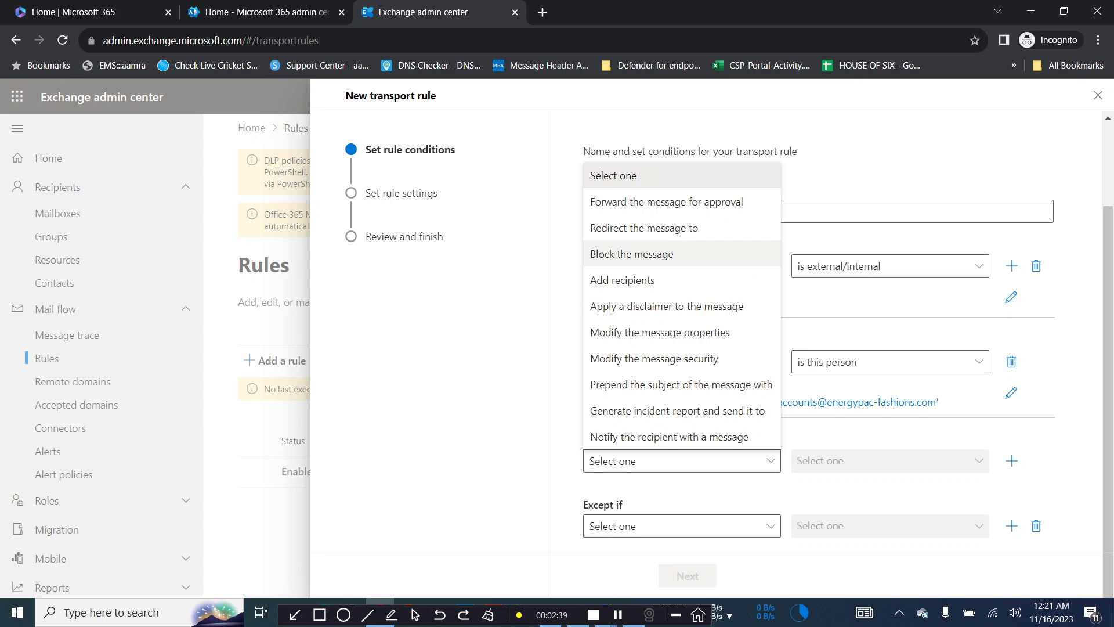
left_click(632, 253)
left_click(890, 460)
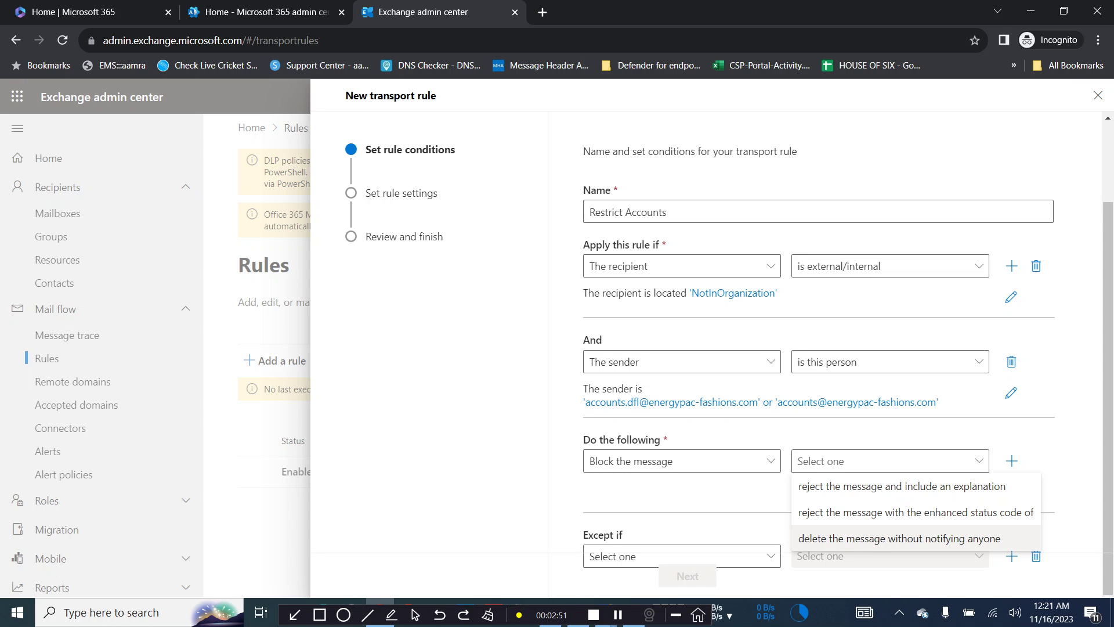
left_click(902, 487)
Enter 'Cannot send External Email' as the rejection explanation and save it
left_click(796, 487)
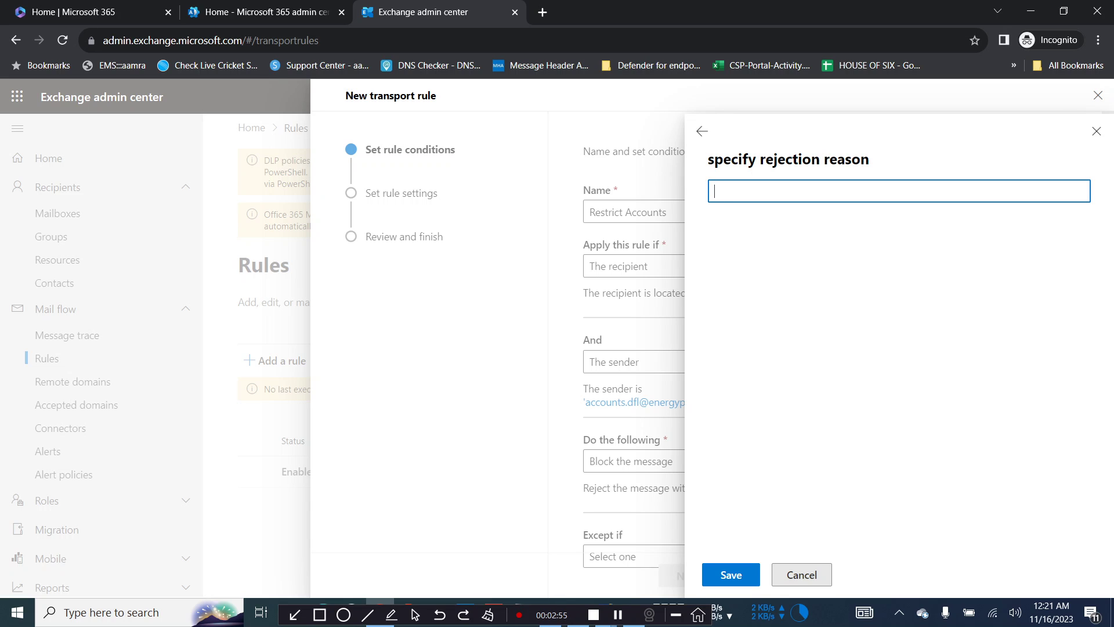
type("Cannot send External Email")
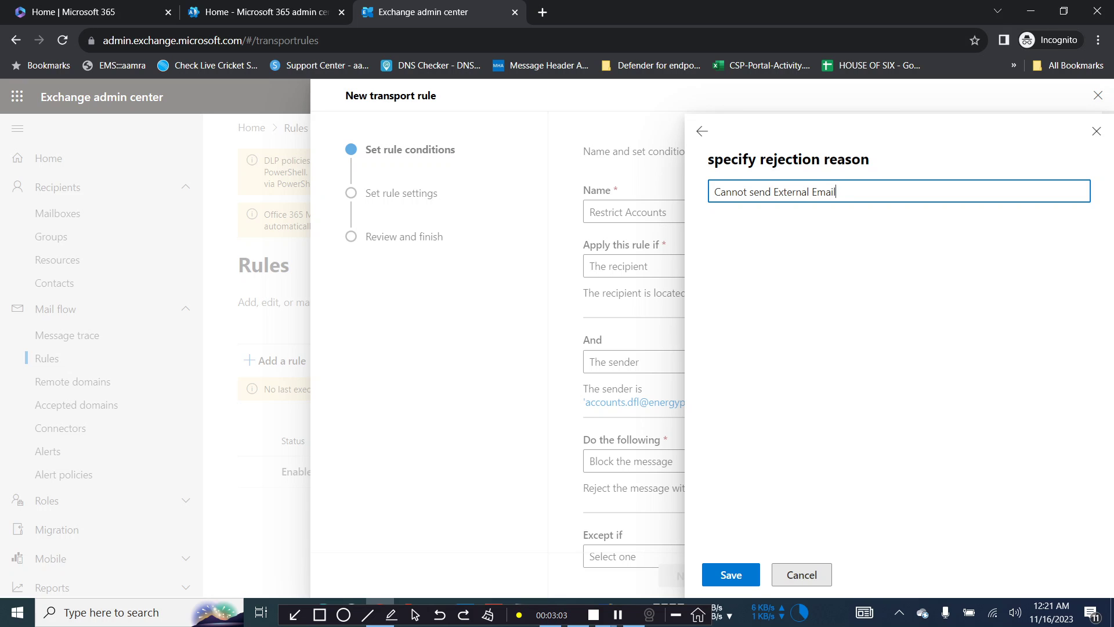
key("Return")
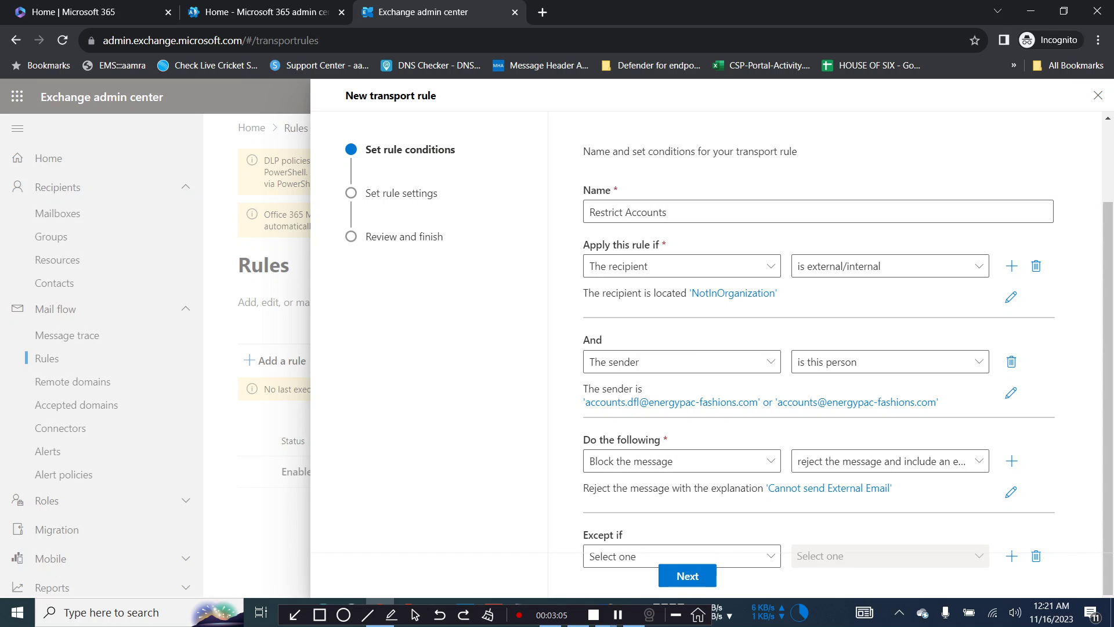
Scroll down to the rule's Except if section
scroll(824, 359, "down", 1)
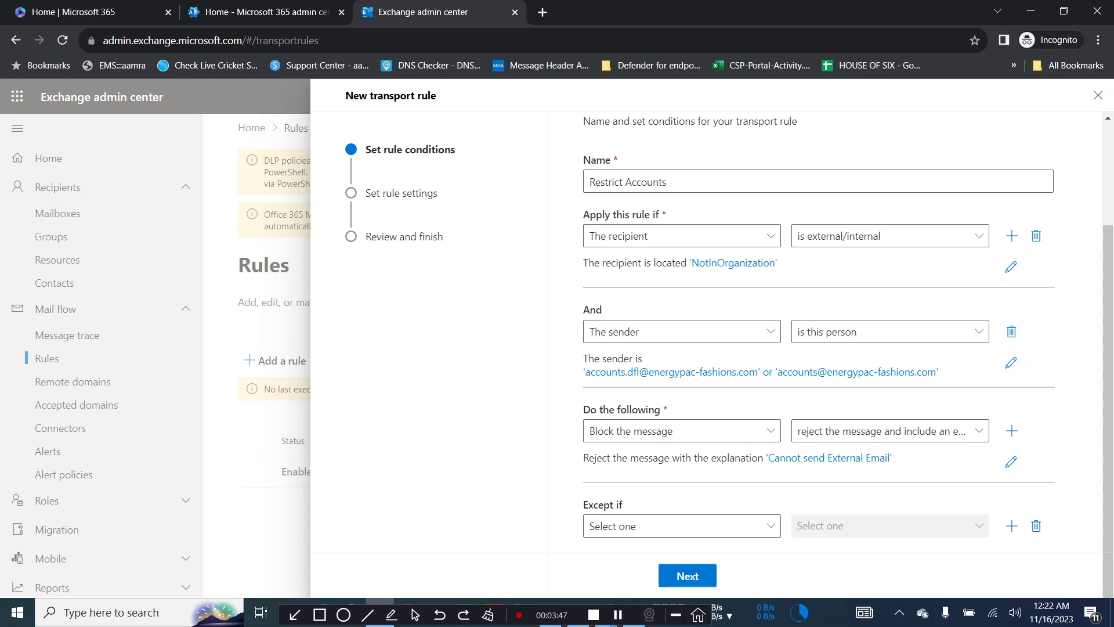
Set the exception to The recipient > domain is
left_click(682, 526)
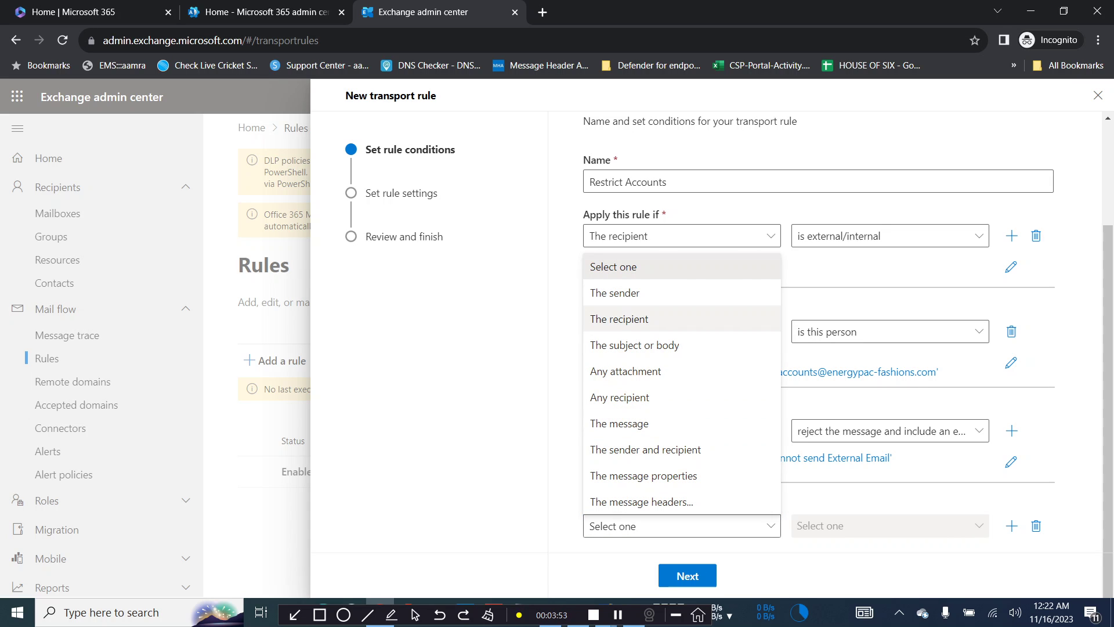
left_click(619, 318)
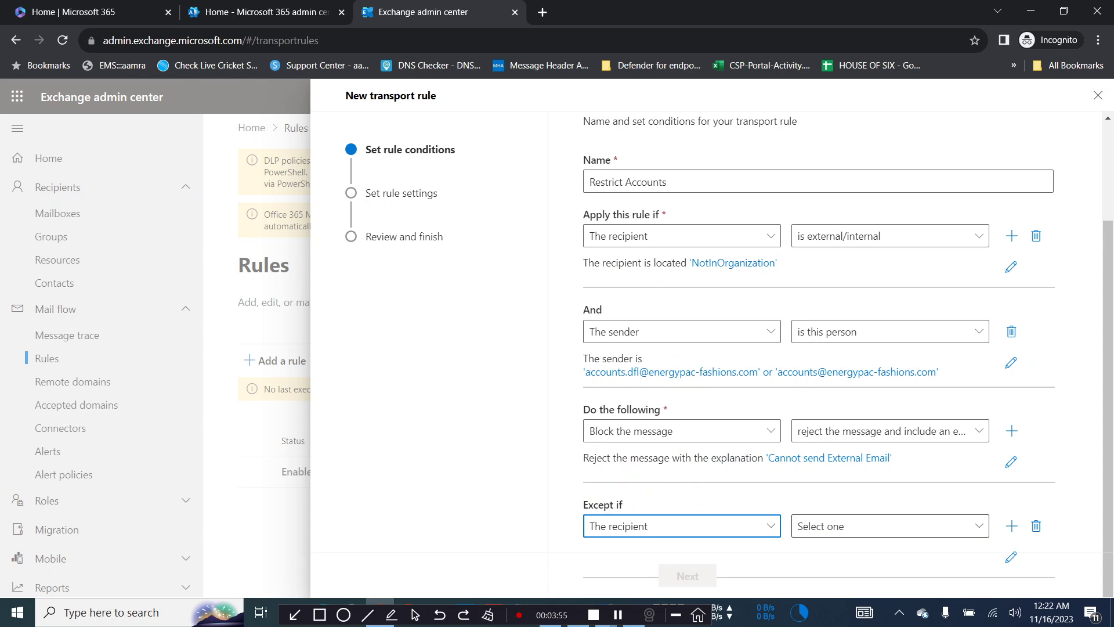
left_click(838, 525)
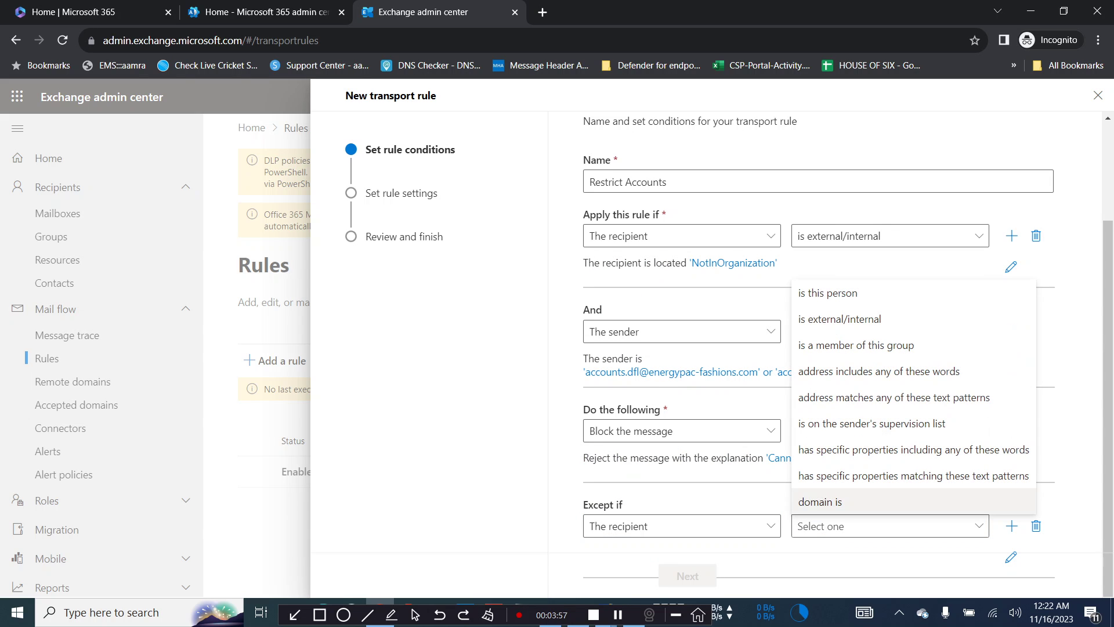
left_click(820, 501)
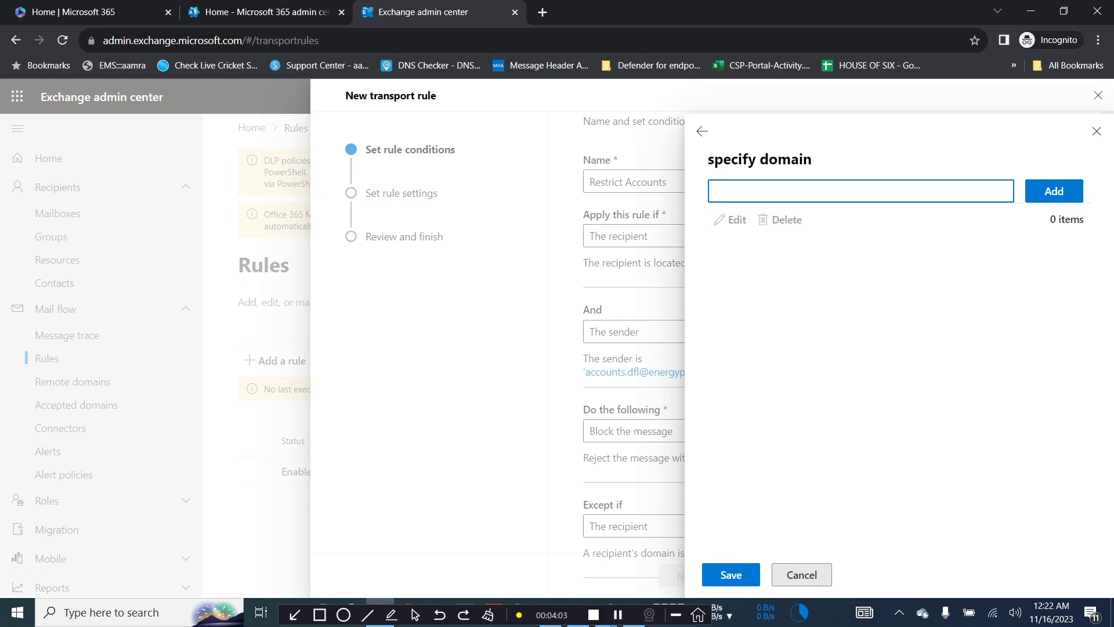
Add ucb.com.bd and dutchbanglabank.com to the exempted recipient domains
type("ucb.com.bd")
key("Return")
type("dutchbangl")
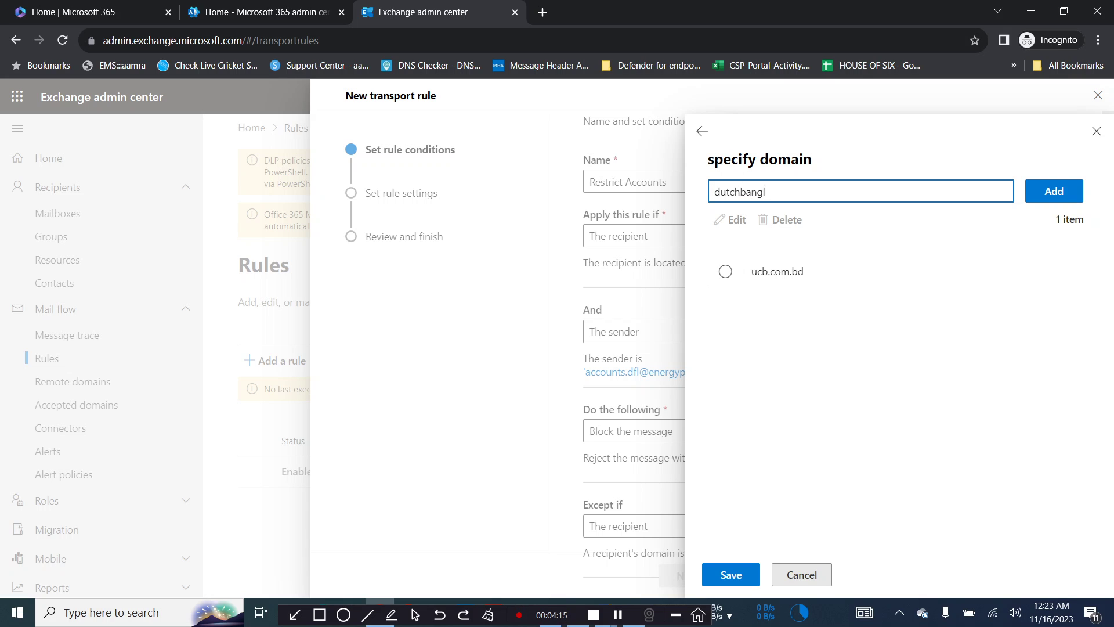
type("abank.com")
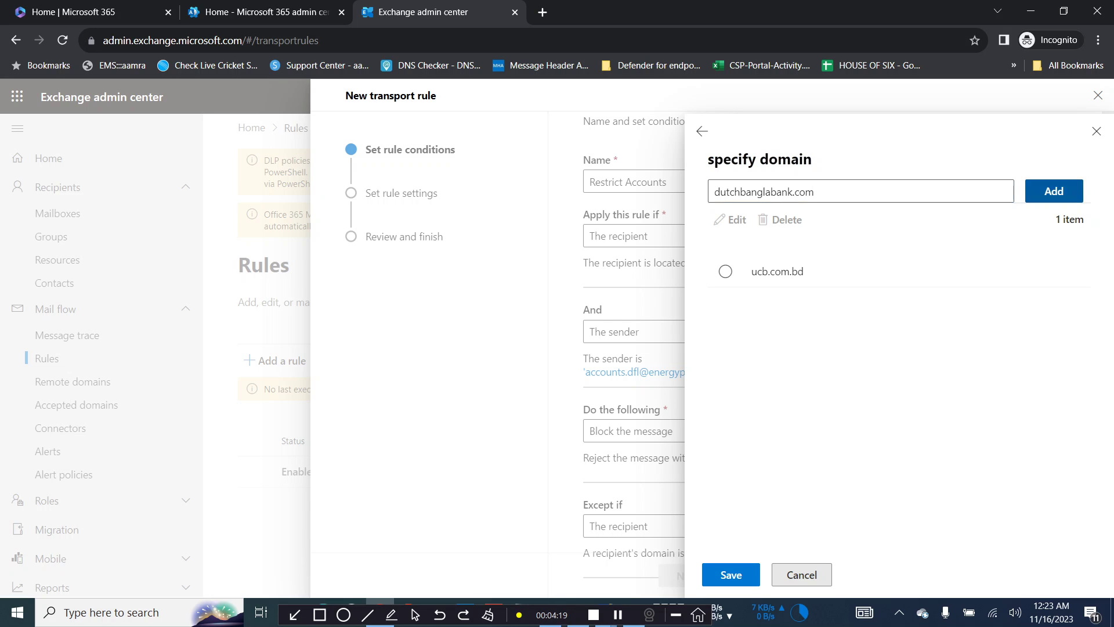
key("Return")
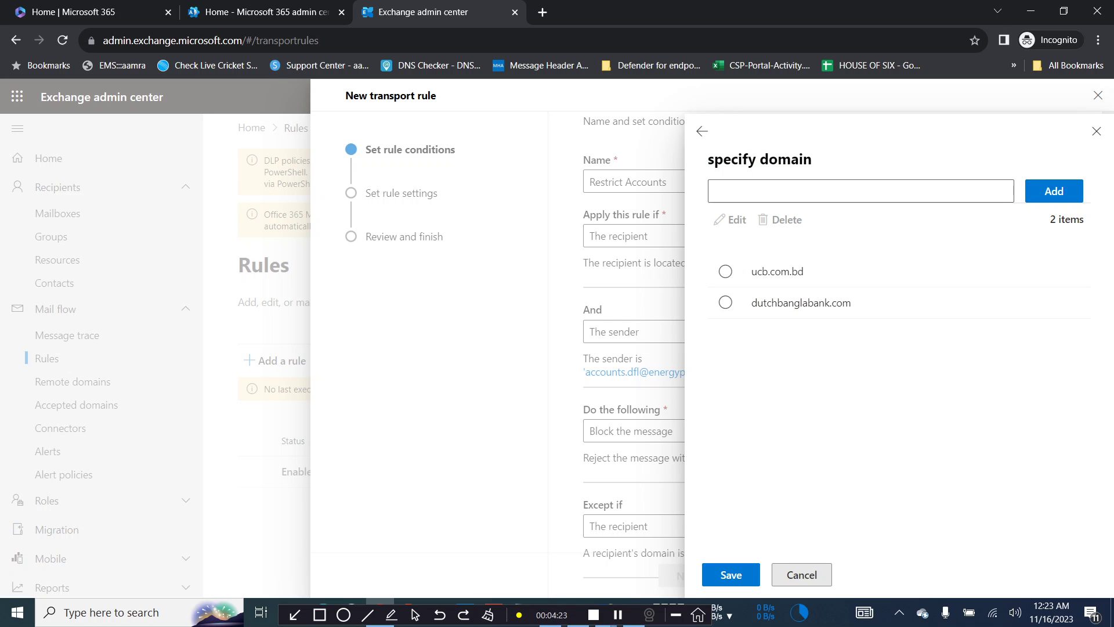
left_click(730, 574)
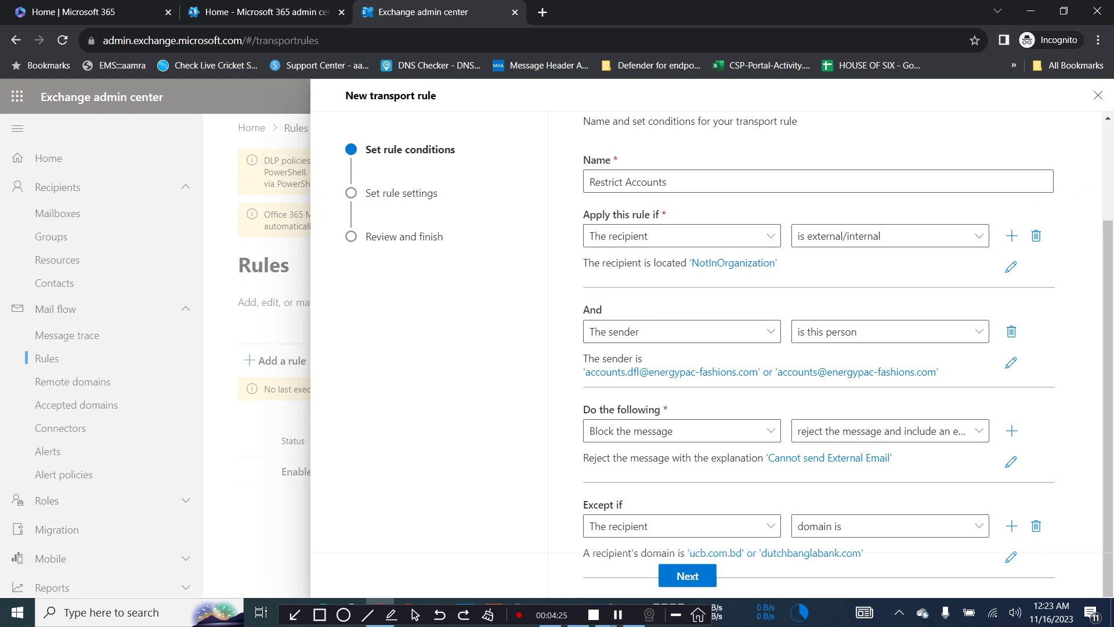
scroll(818, 348, "down", 1)
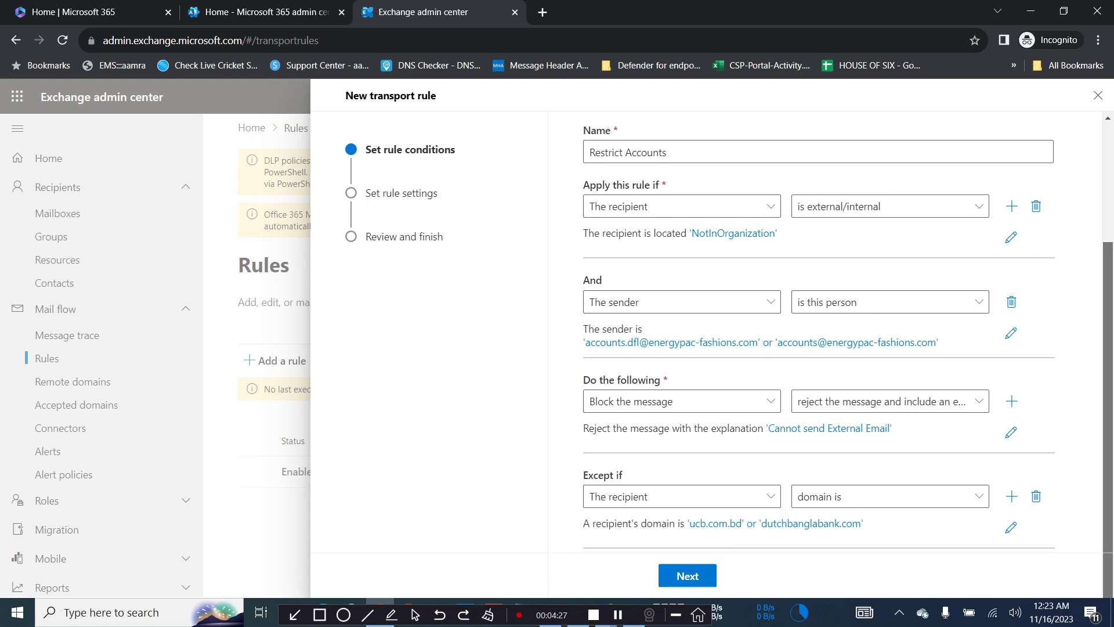
scroll(818, 349, "up", 4)
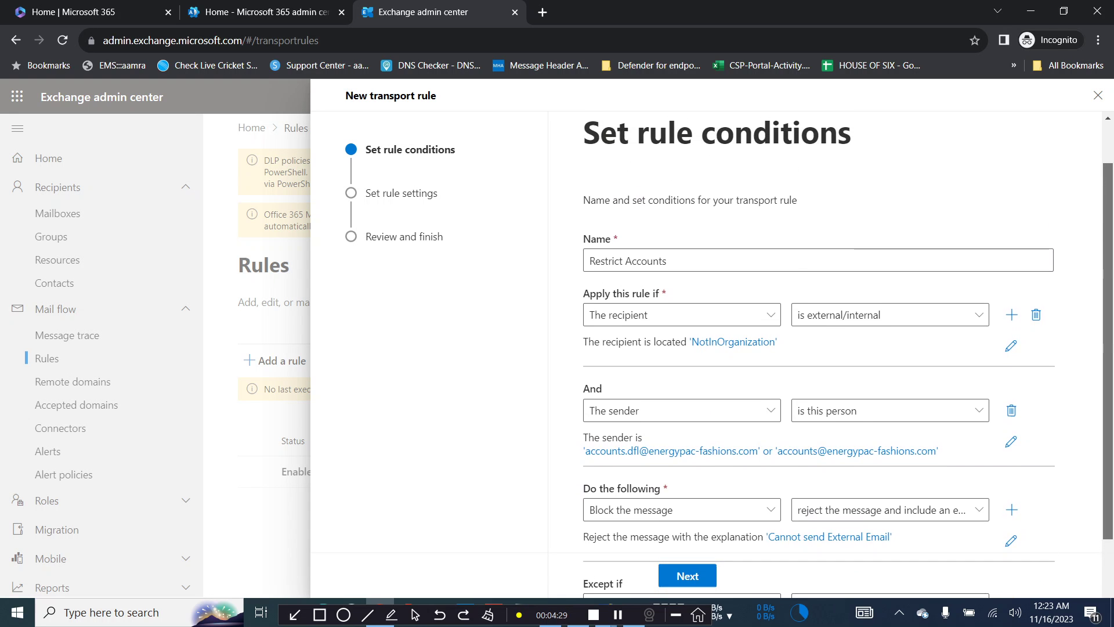
scroll(818, 348, "down", 4)
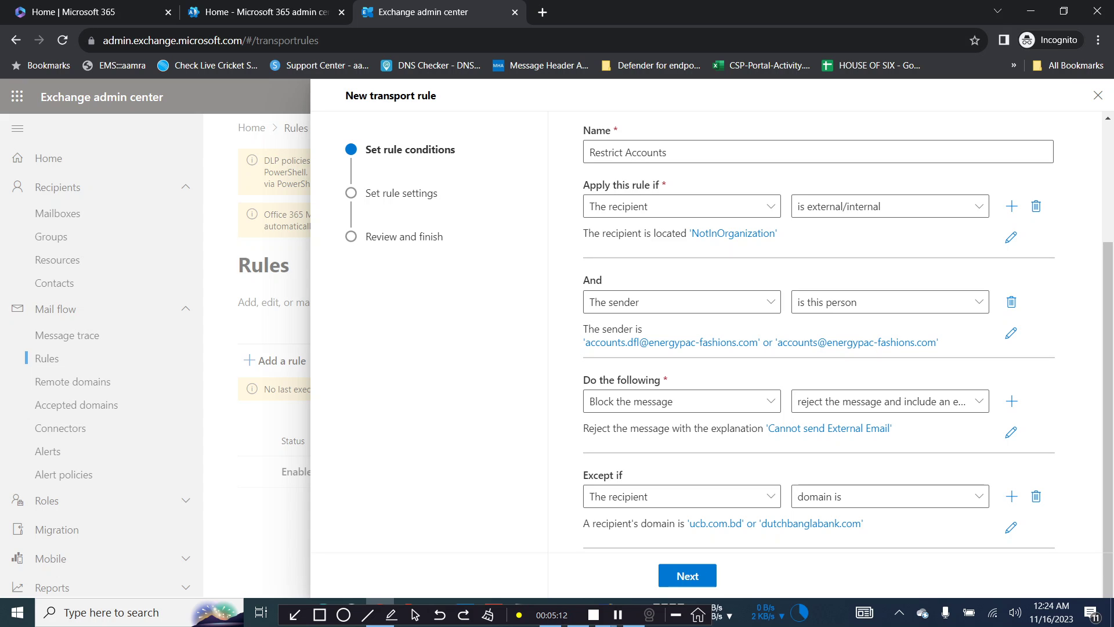
scroll(824, 349, "up", 2)
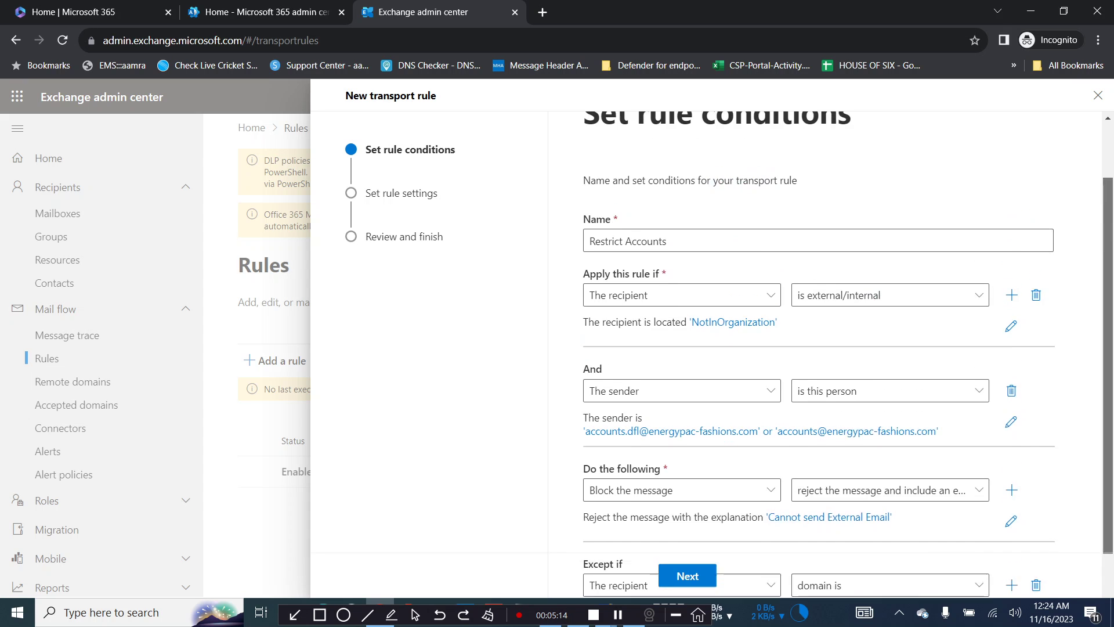
scroll(823, 348, "down", 2)
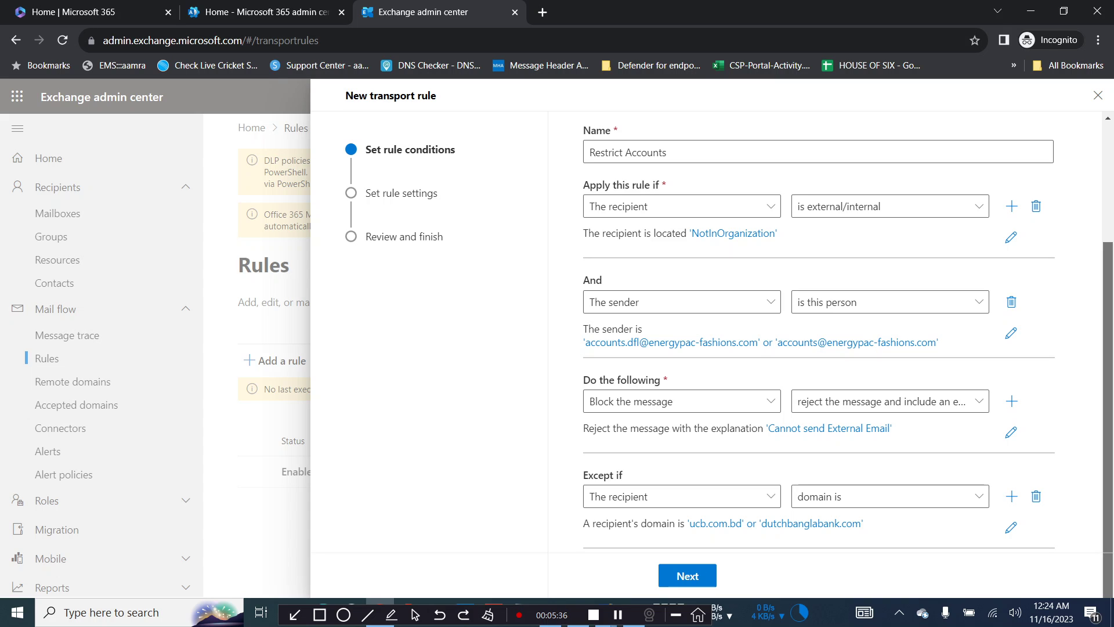
scroll(818, 348, "up", 1)
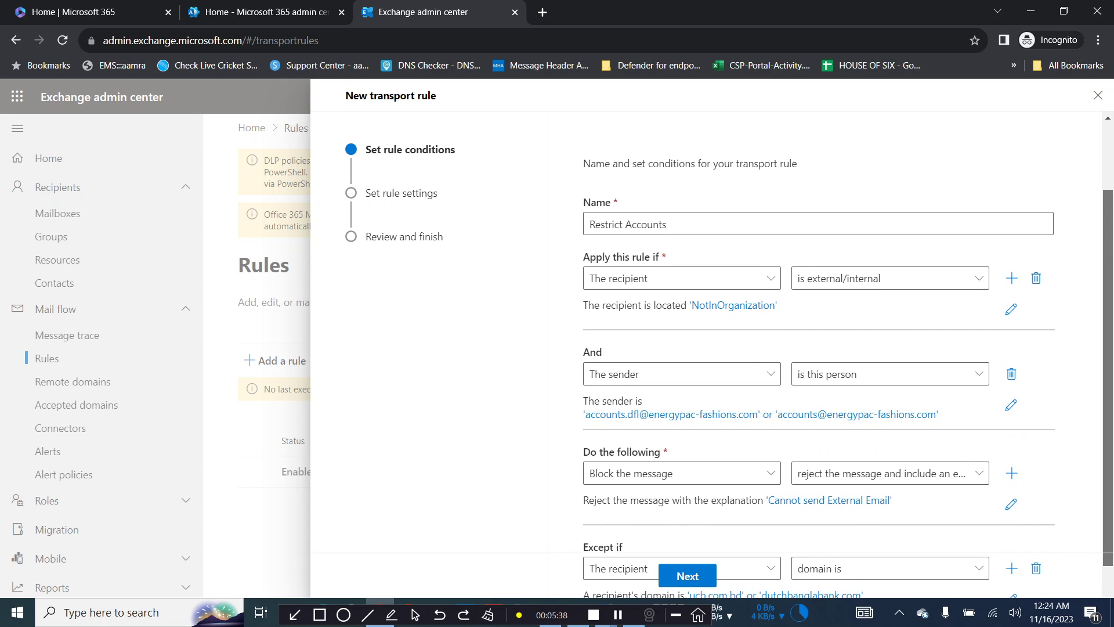
scroll(818, 348, "down", 1)
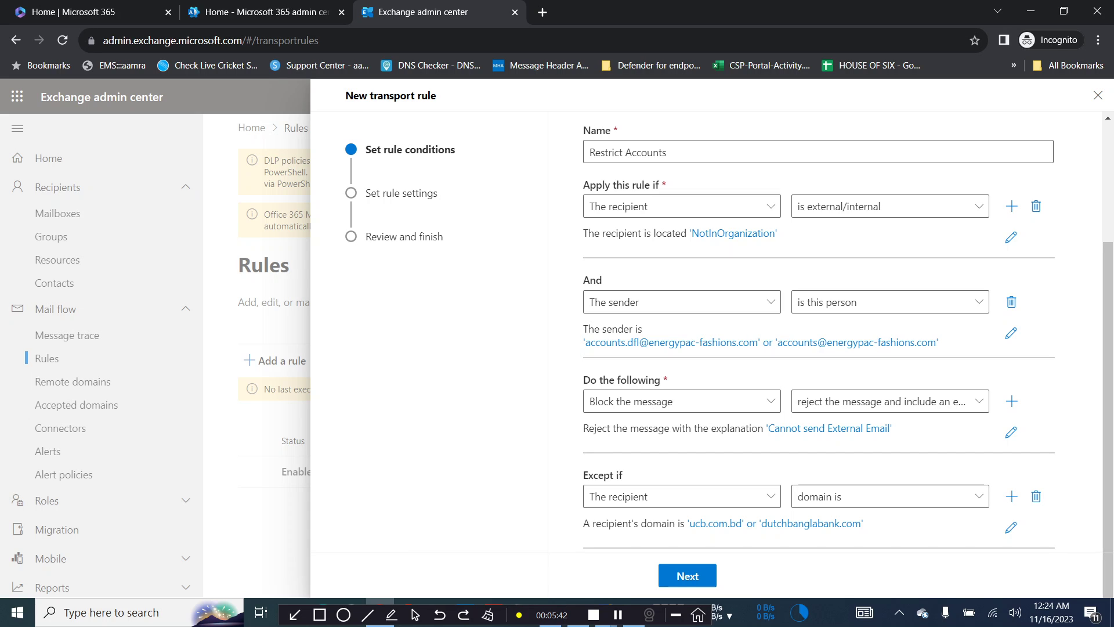
Accept the default Enforce mode settings, review, and finish the Restrict Accounts rule
left_click(687, 575)
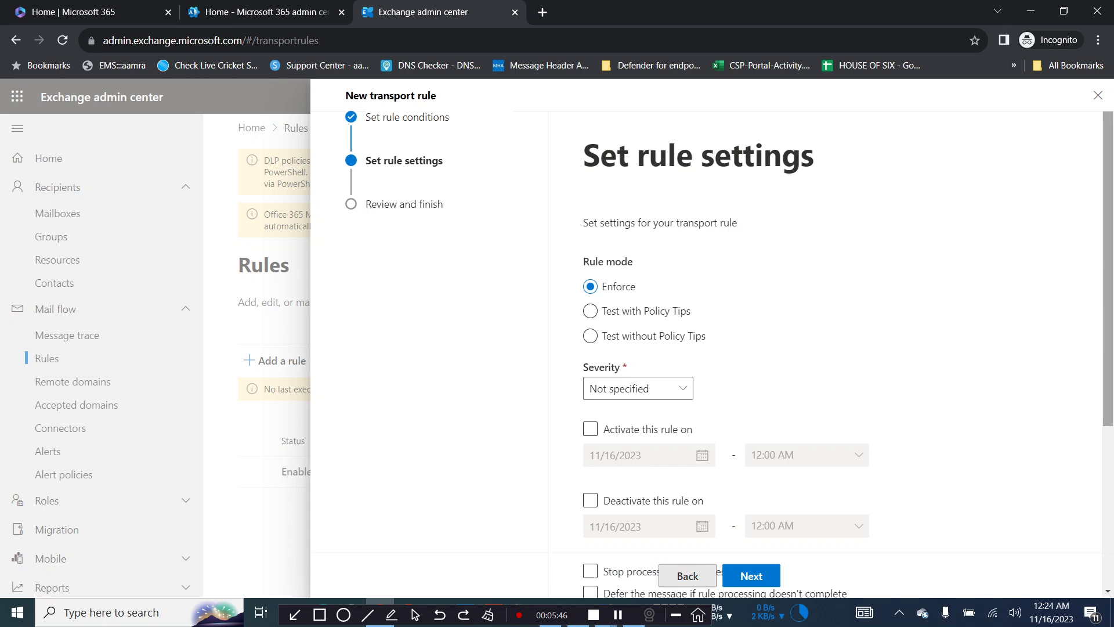
scroll(687, 575, "down", 4)
scroll(751, 406, "up", 4)
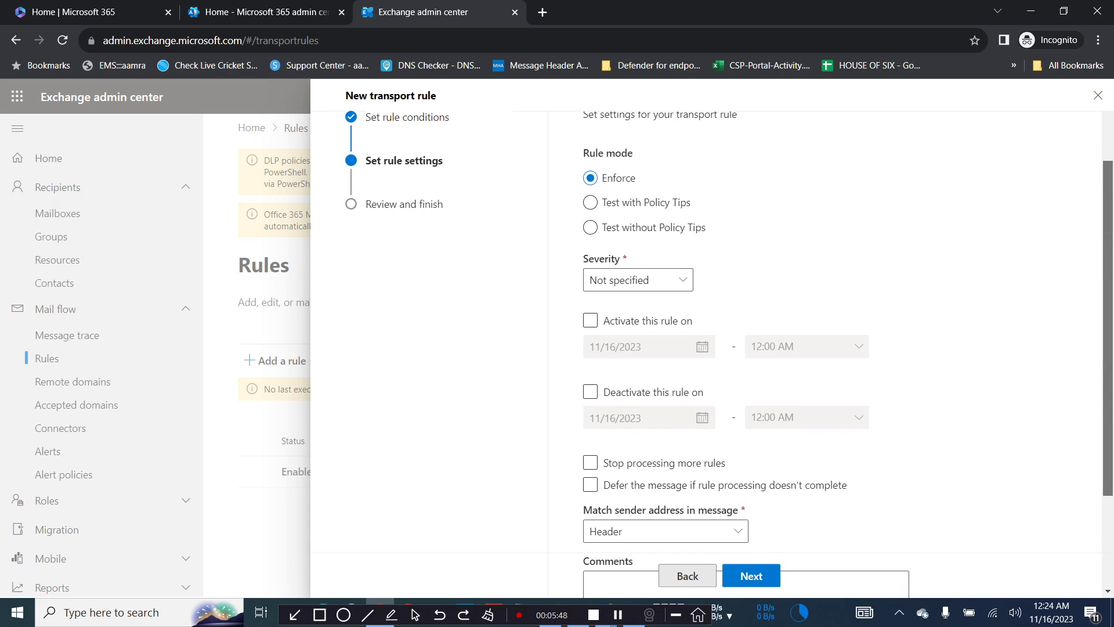
left_click(751, 575)
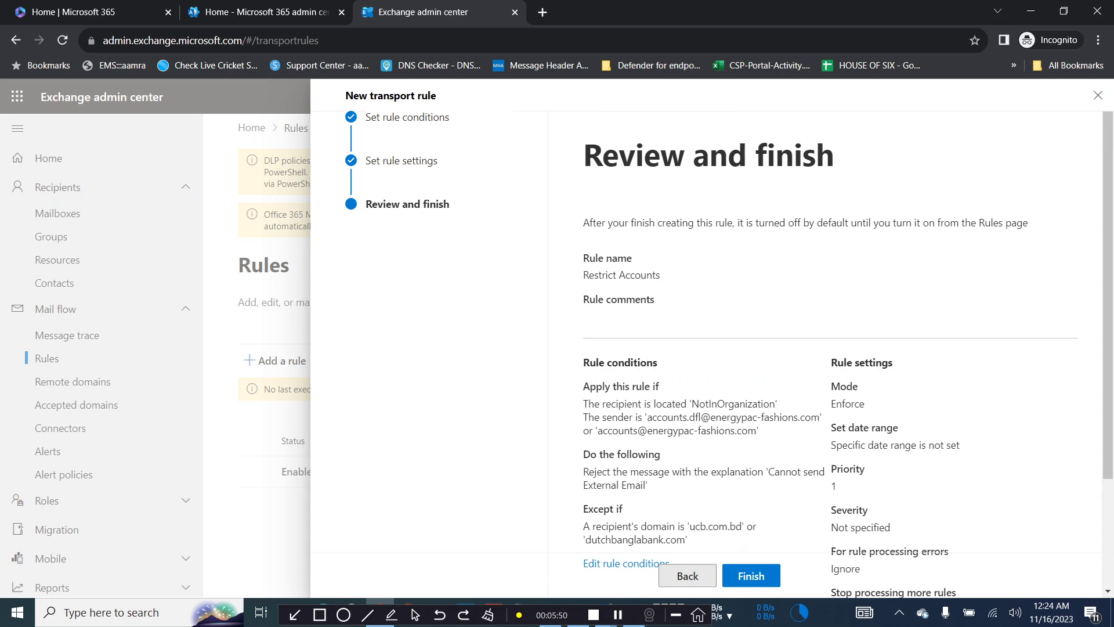
scroll(751, 575, "down", 2)
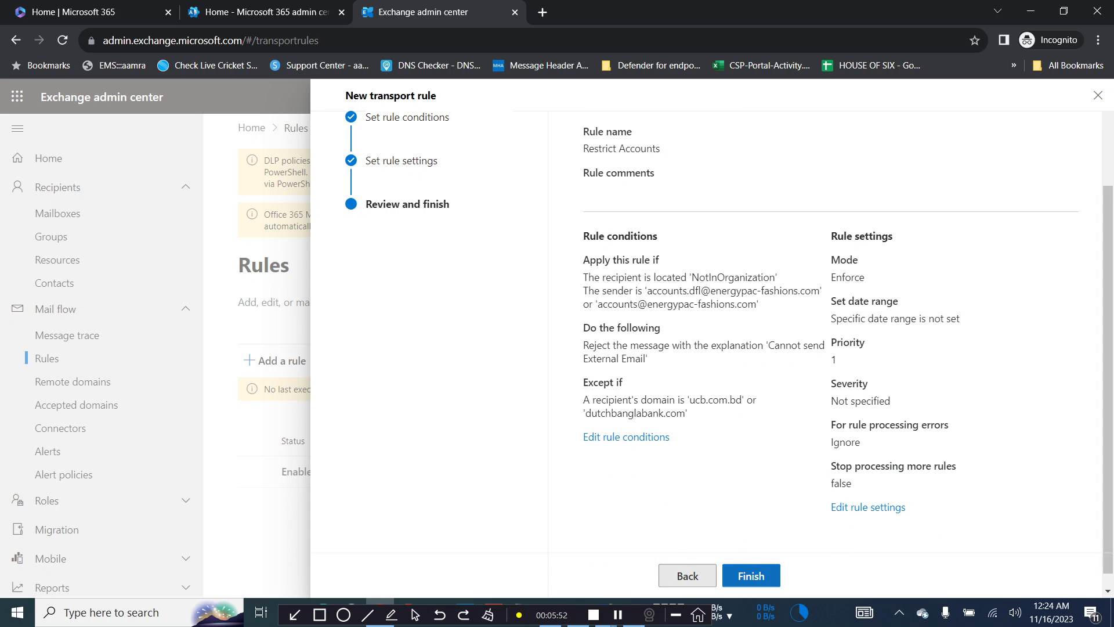
left_click(751, 575)
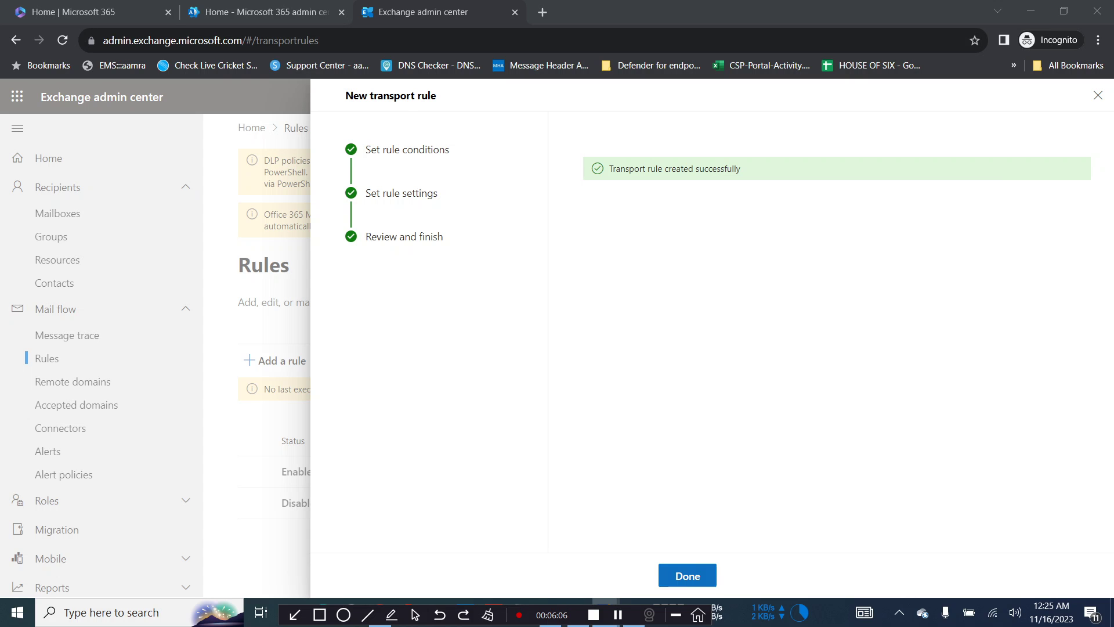
Switch on the Restrict Accounts rule's Enable toggle and return to the Rules list
key("Return")
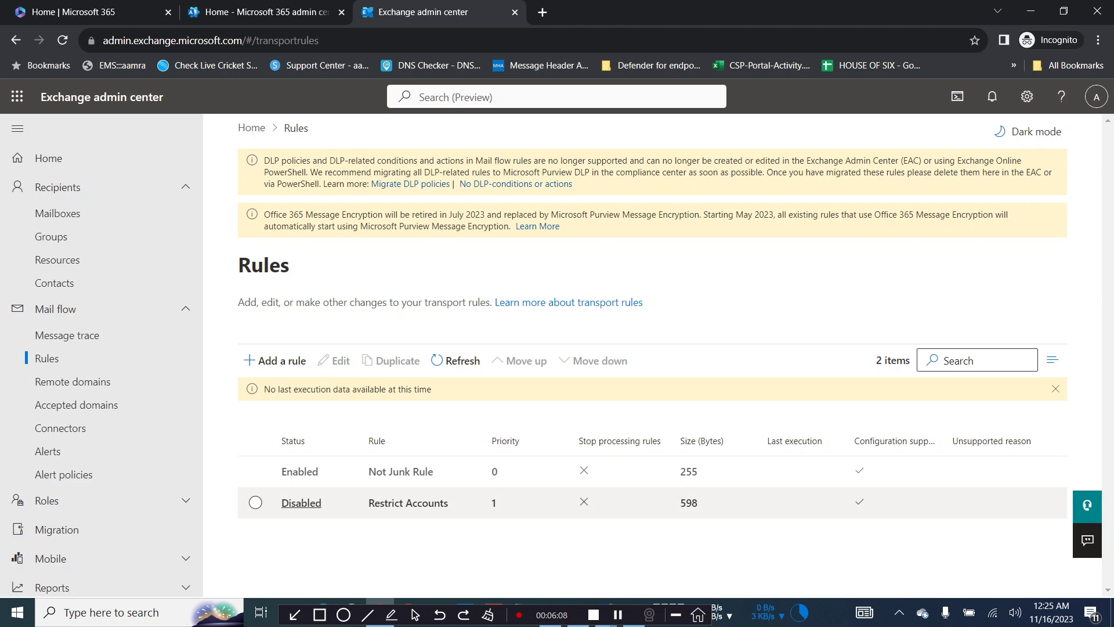
left_click(302, 502)
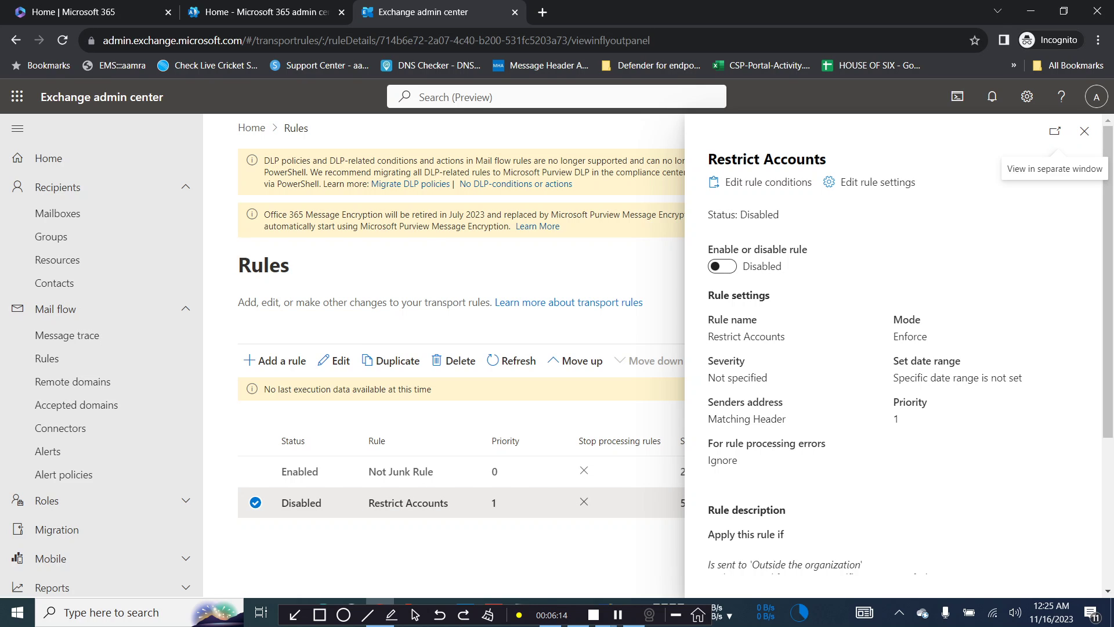
left_click(721, 266)
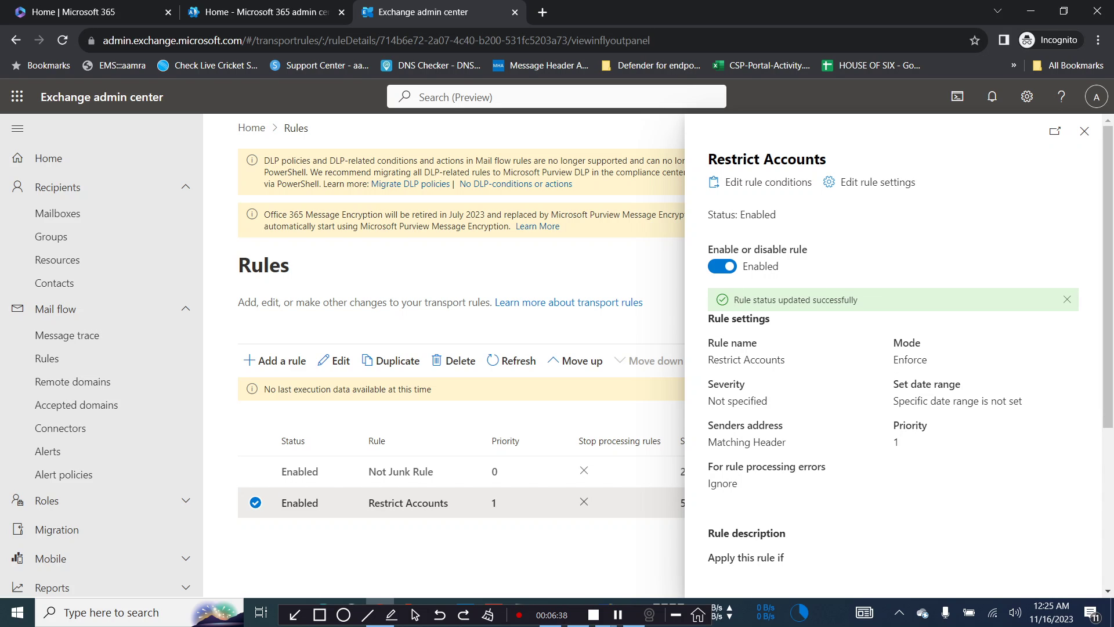
left_click(1084, 132)
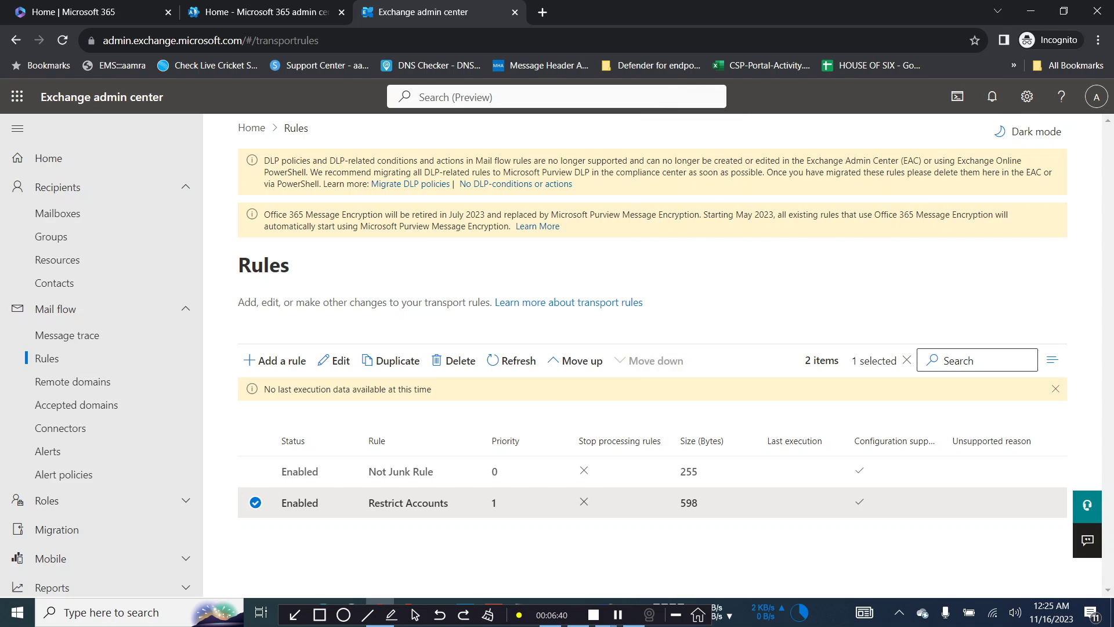